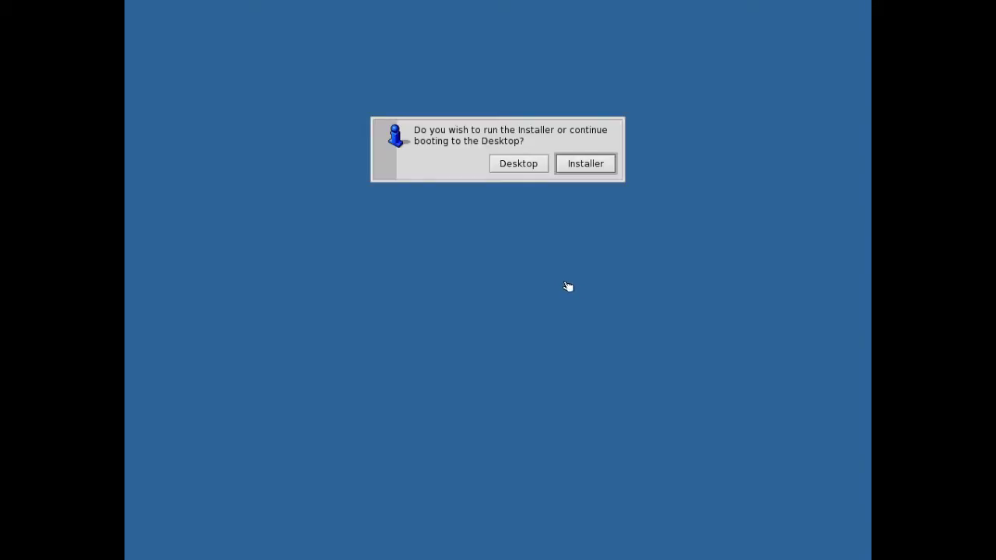
- Run the Haiku installer and proceed past the important installation information and the notice about missing partitions
{"action": "left_click", "coordinate": [604, 164]}
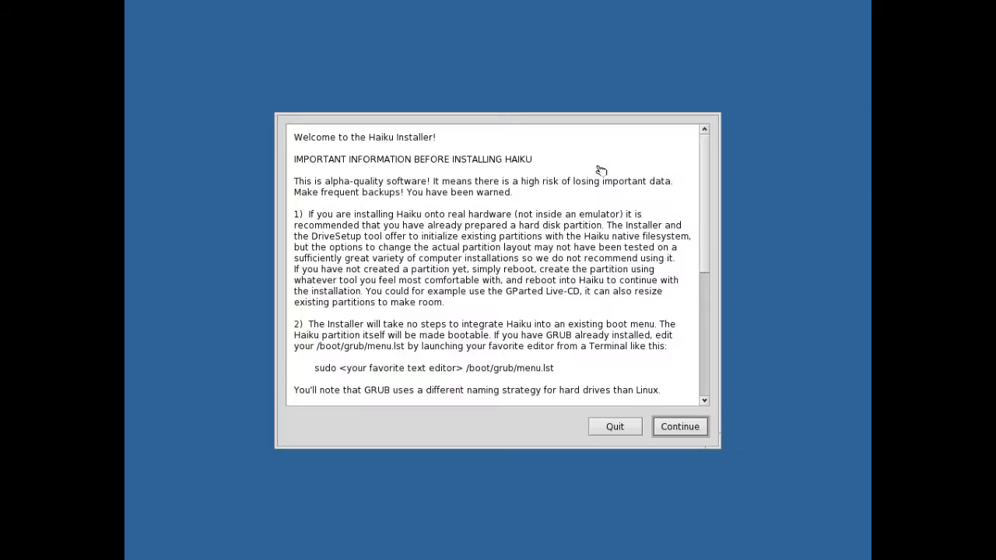
{"action": "scroll", "coordinate": [612, 385], "scroll_direction": "down", "scroll_amount": 8}
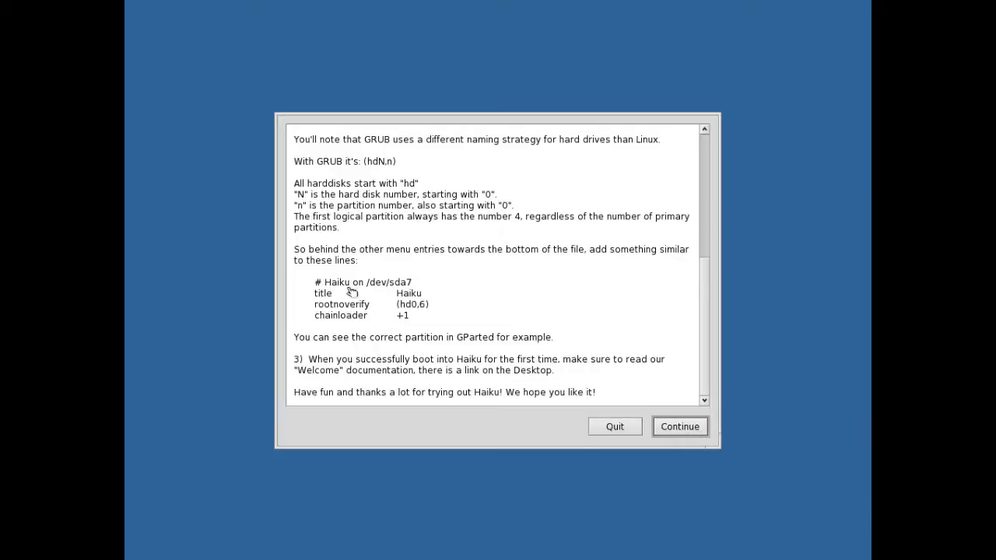
{"action": "left_click", "coordinate": [663, 428]}
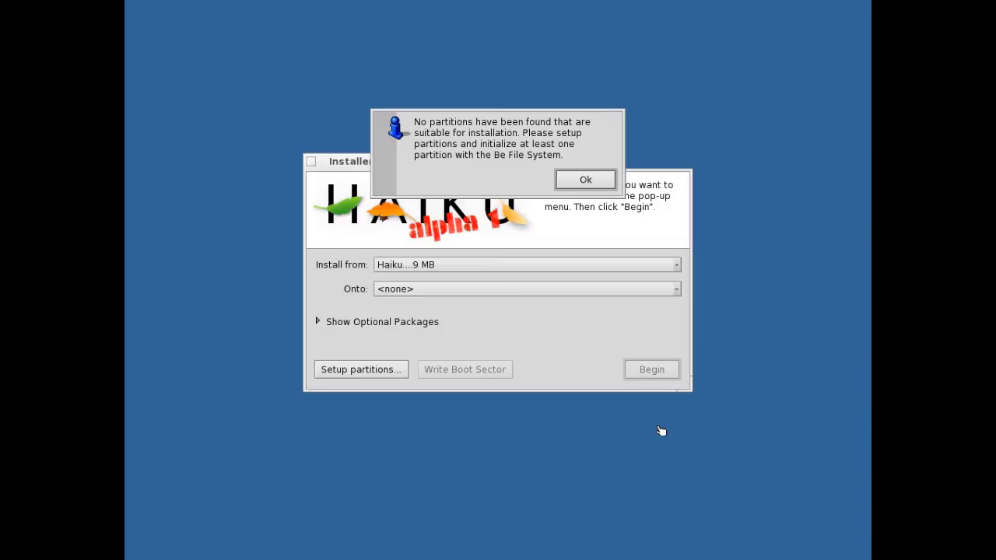
{"action": "left_click", "coordinate": [583, 181]}
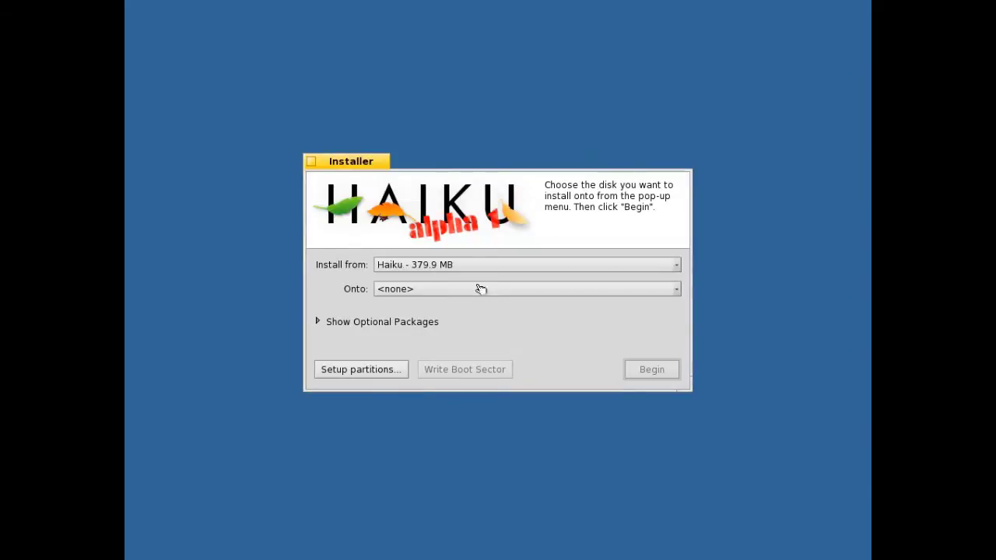
- Set up partitions by initializing the 2.0 GB disk /dev/disk/ata/0/master/raw with an Intel Partition Map and write the changes
{"action": "left_click", "coordinate": [383, 374]}
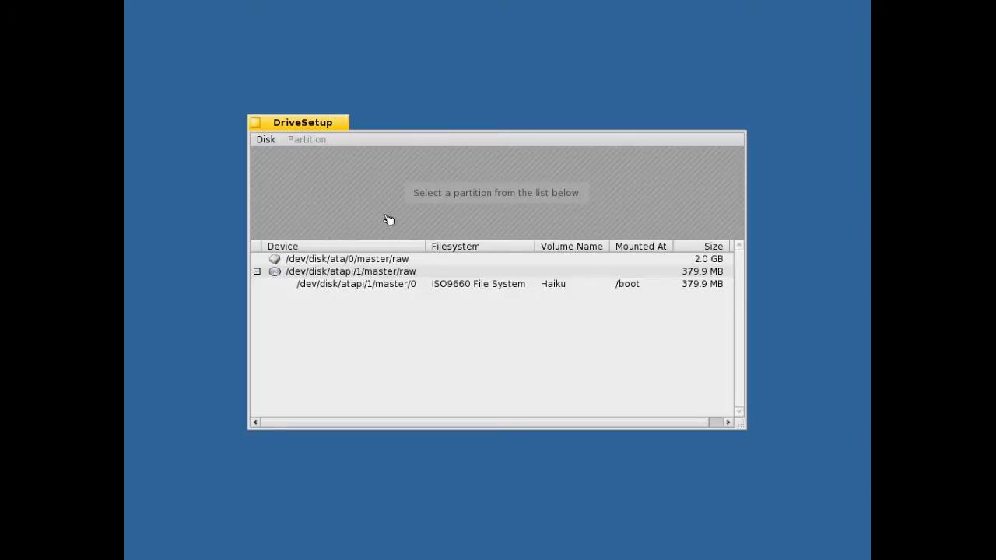
{"action": "left_click", "coordinate": [376, 260]}
{"action": "left_click", "coordinate": [317, 147]}
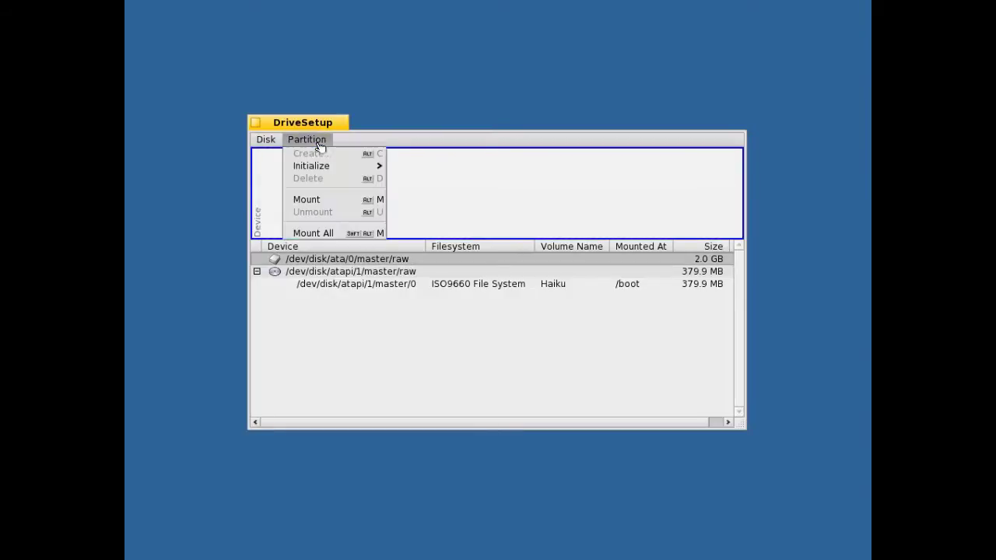
{"action": "mouse_move", "coordinate": [322, 165]}
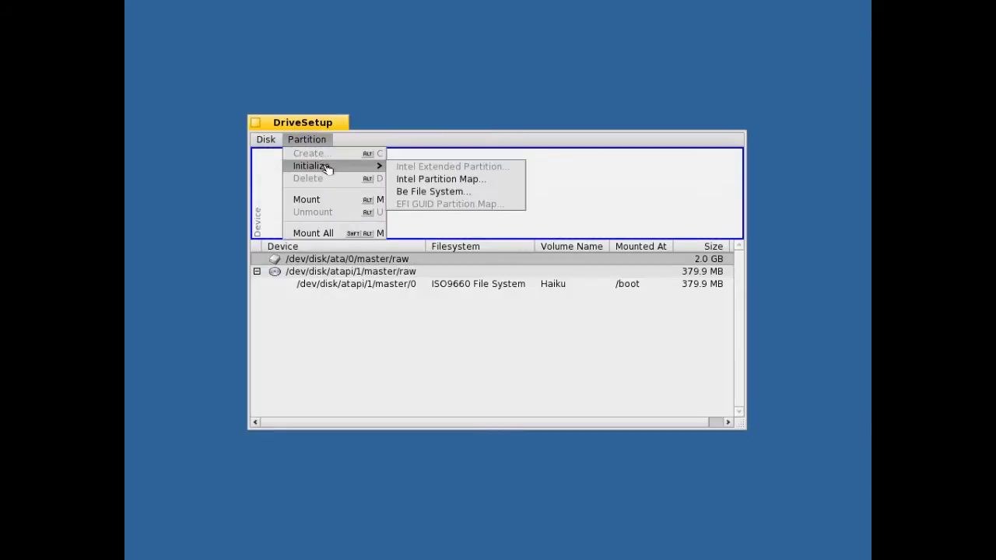
{"action": "left_click", "coordinate": [475, 184]}
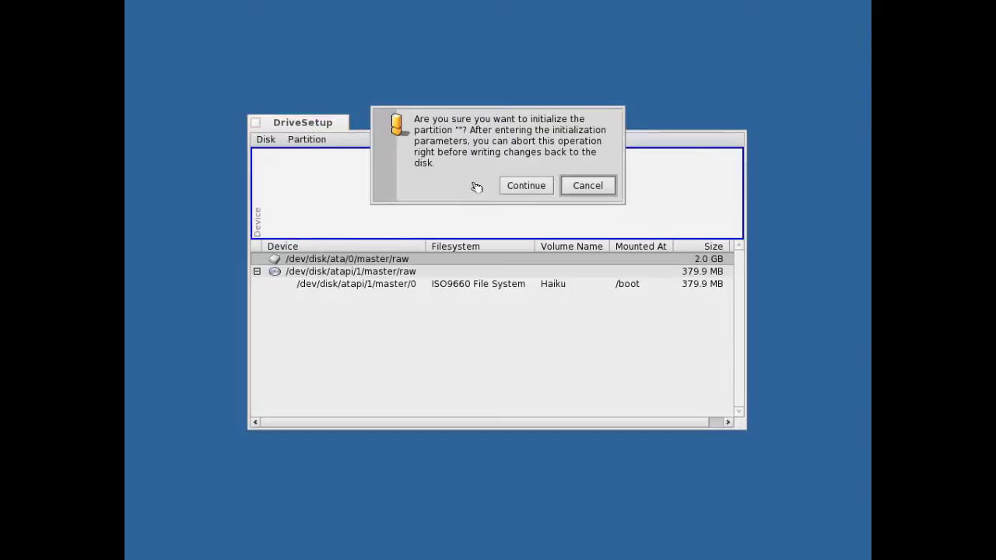
{"action": "left_click", "coordinate": [513, 185]}
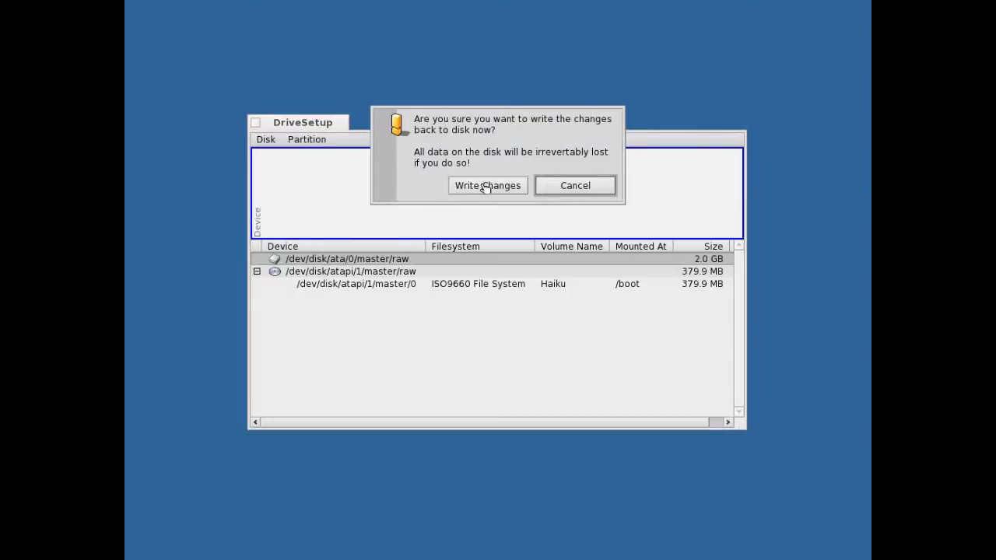
{"action": "left_click", "coordinate": [484, 187]}
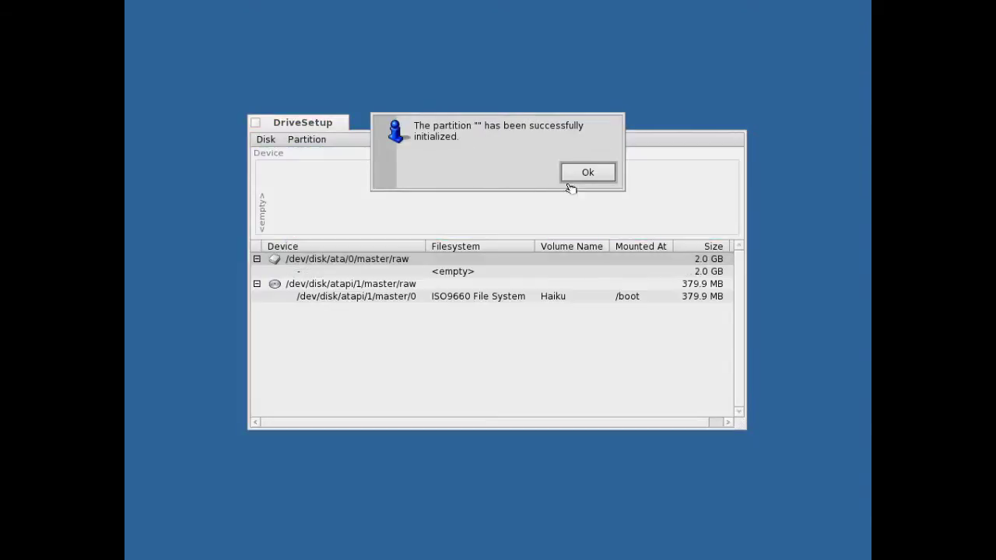
{"action": "left_click", "coordinate": [578, 178]}
- Create a 2047 MB Be File System partition in the disk's empty space and write the changes
{"action": "left_click", "coordinate": [322, 187]}
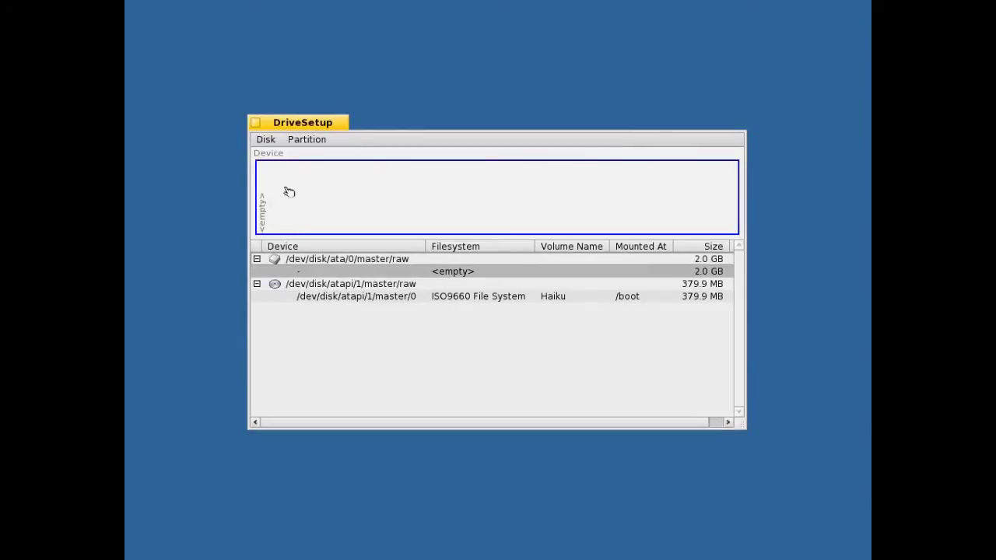
{"action": "left_click", "coordinate": [309, 140]}
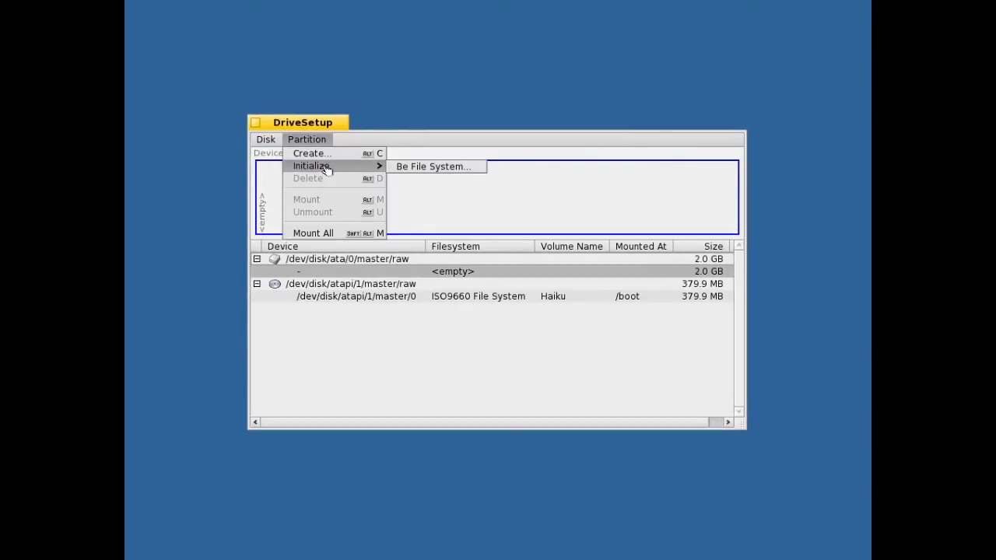
{"action": "left_click", "coordinate": [332, 154]}
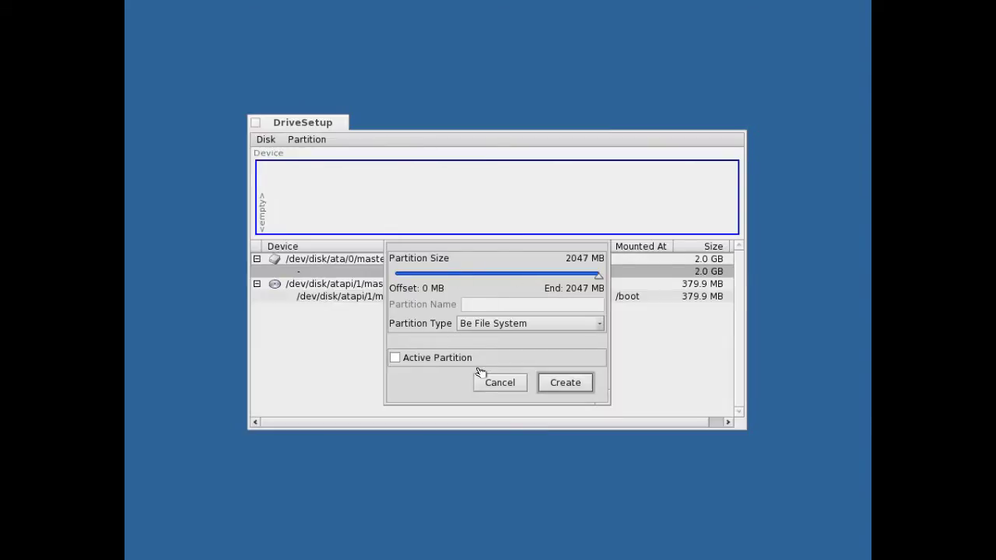
{"action": "left_click", "coordinate": [548, 383]}
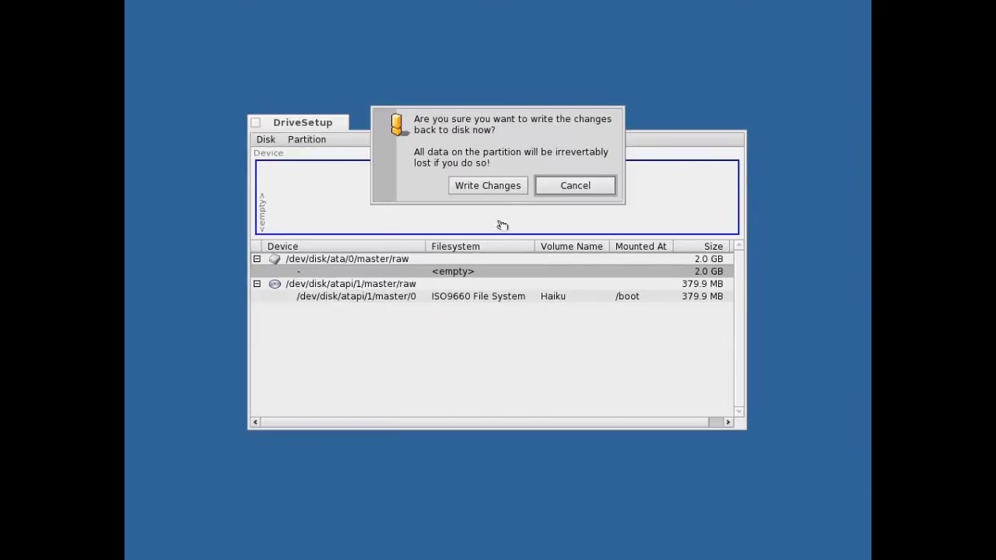
{"action": "left_click", "coordinate": [507, 186]}
- Initialize the new 2.0 GB partition with the Be File System, named Haiku with block size 2048, and write the changes
{"action": "left_click", "coordinate": [314, 169]}
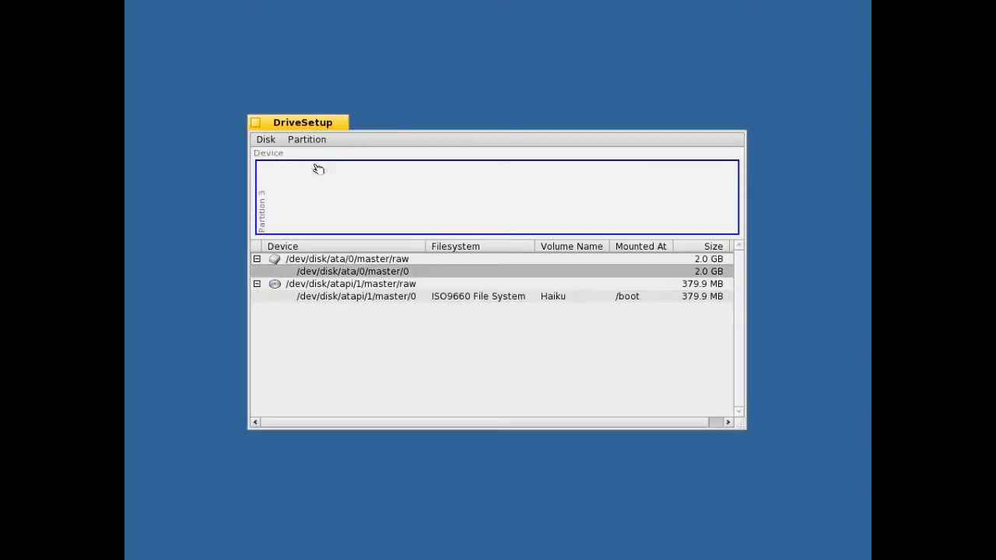
{"action": "left_click", "coordinate": [315, 145]}
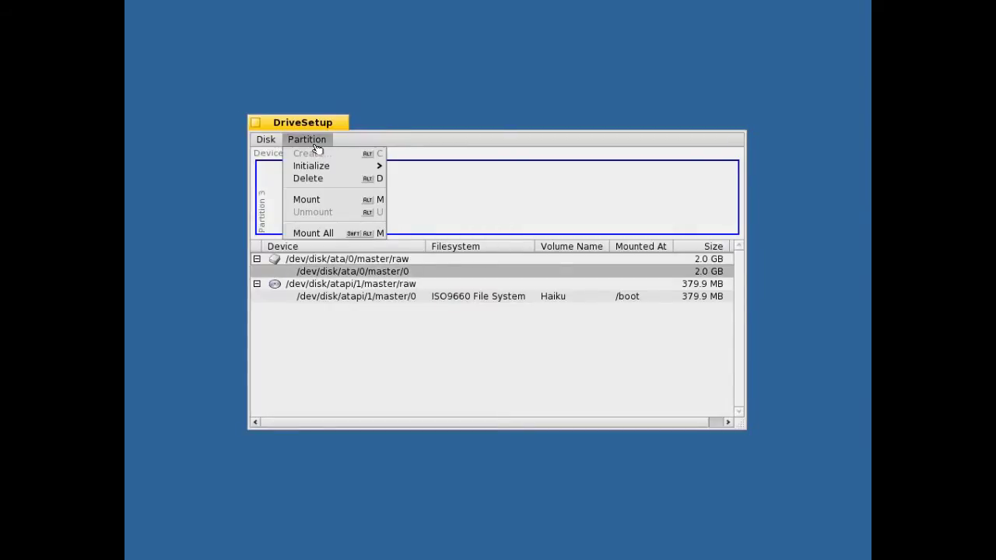
{"action": "mouse_move", "coordinate": [328, 168]}
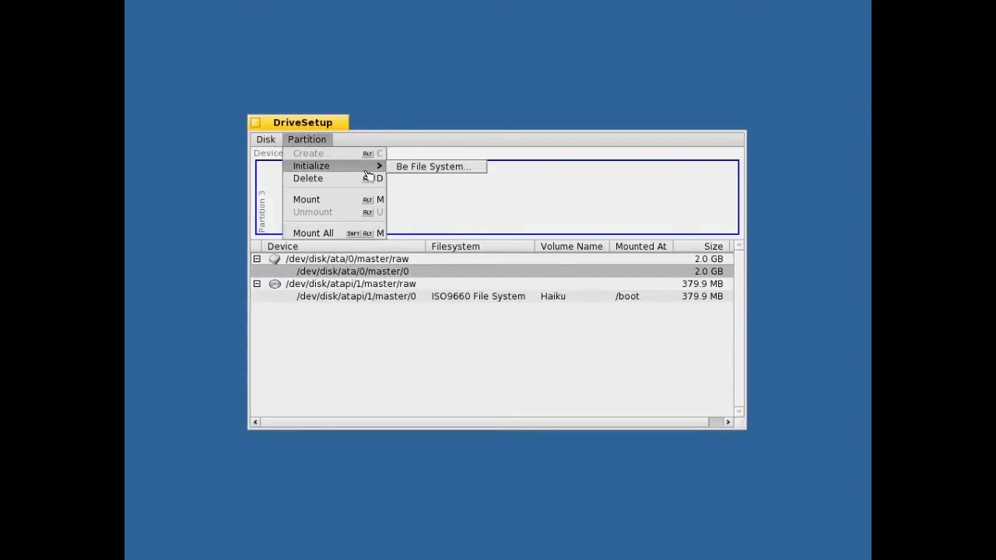
{"action": "left_click", "coordinate": [417, 175]}
{"action": "left_click", "coordinate": [548, 191]}
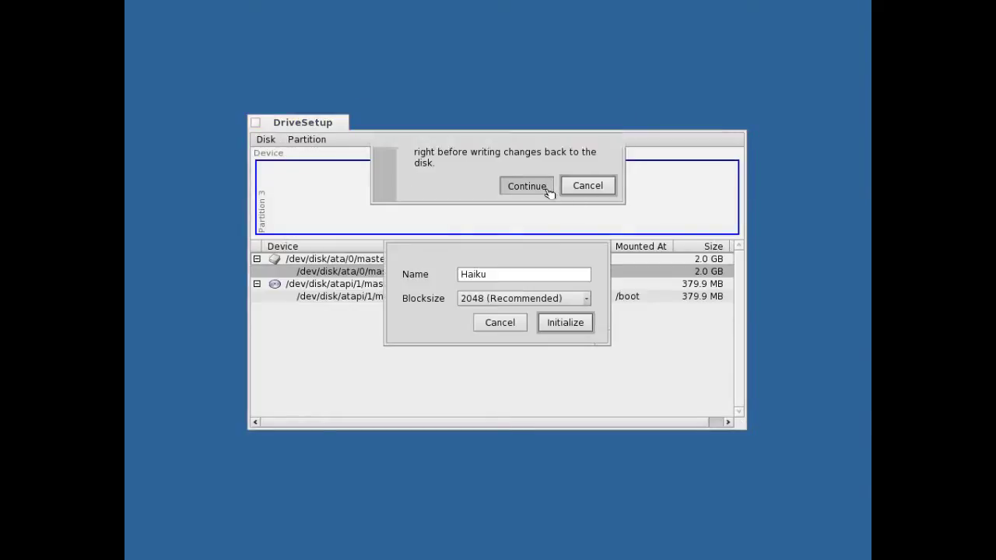
{"action": "left_click", "coordinate": [566, 325]}
{"action": "left_click", "coordinate": [495, 185]}
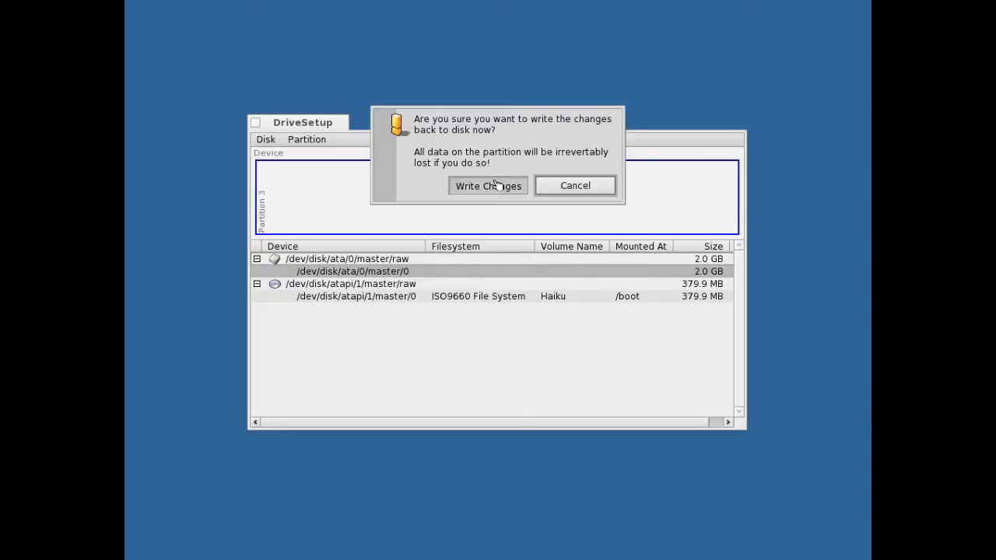
{"action": "left_click", "coordinate": [590, 178]}
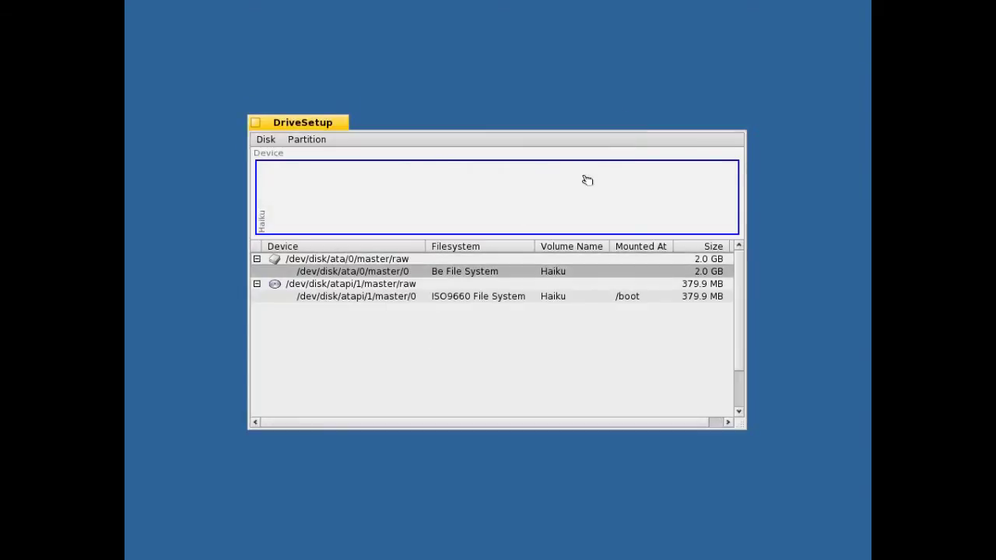
- Close the partition setup and choose the Haiku 2.0 GB partition on /dev/disk/ata/0/master/0 as the installation target
{"action": "left_click", "coordinate": [258, 125]}
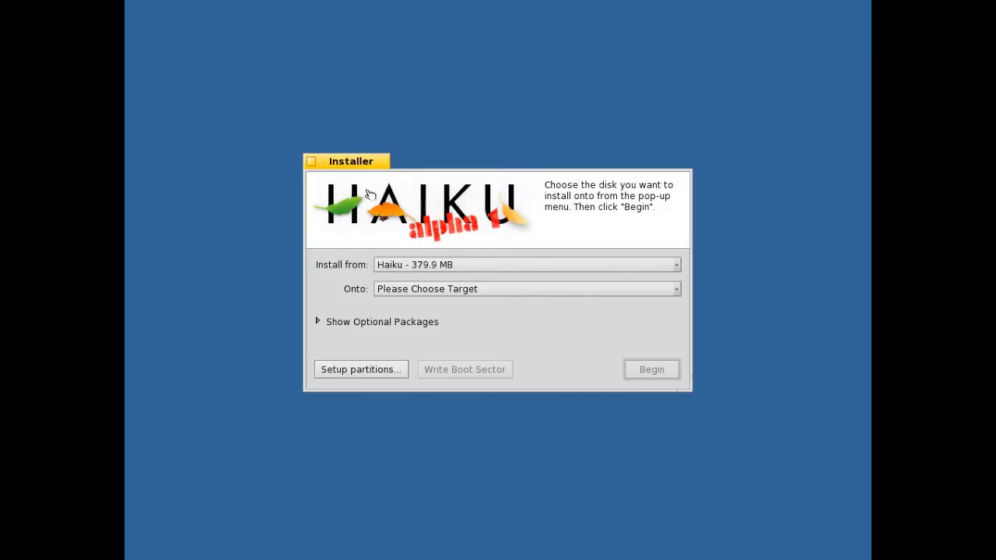
{"action": "left_click", "coordinate": [398, 290]}
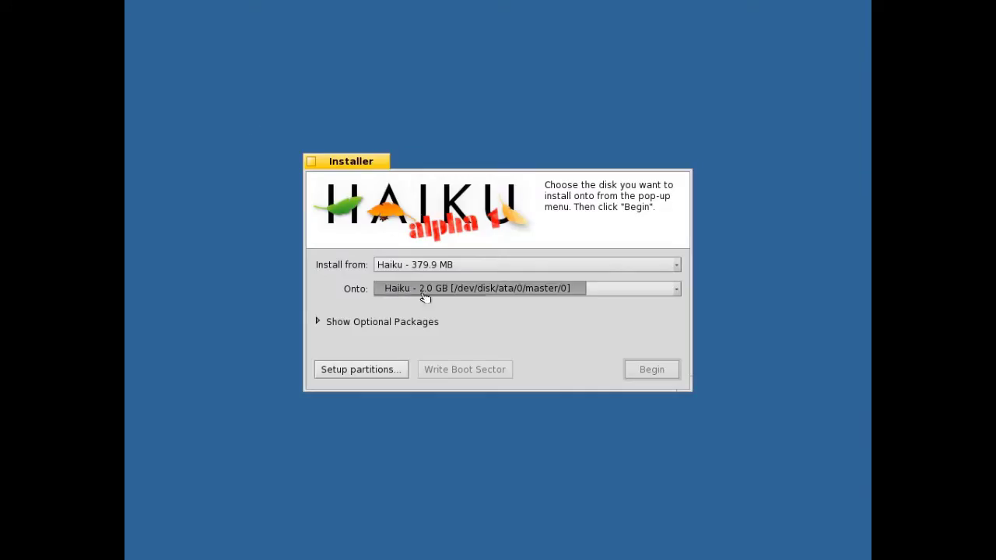
{"action": "left_click", "coordinate": [421, 291]}
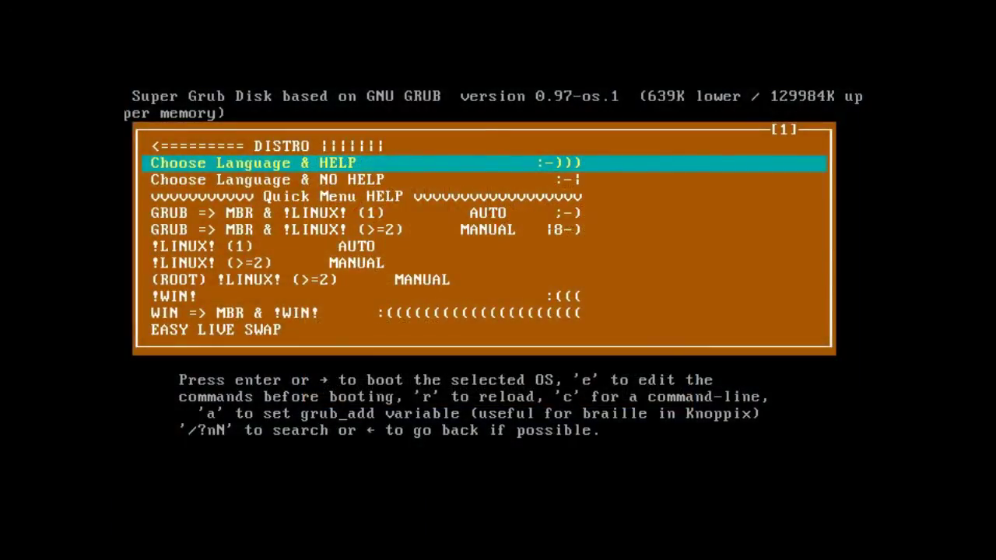
- In Super Grub Disk, choose the English language without help and open Boot & Tools
{"action": "key", "text": "Down"}
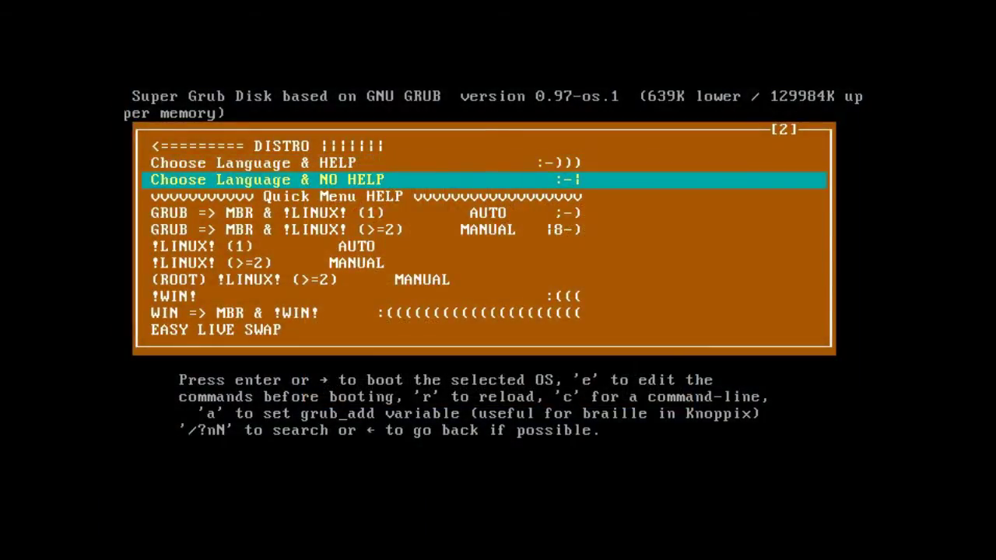
{"action": "key", "text": "Return"}
{"action": "key", "text": "Return"}
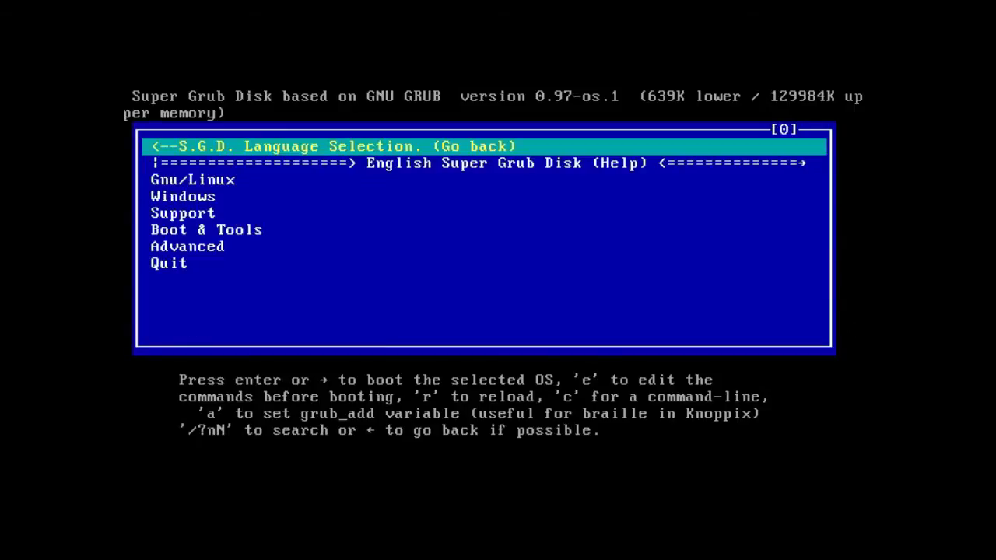
{"action": "key", "text": "Down"}
{"action": "key", "text": "Down"}
{"action": "key", "text": "Down"}
{"action": "key", "text": "Down"}
{"action": "key", "text": "Down"}
{"action": "key", "text": "Return"}
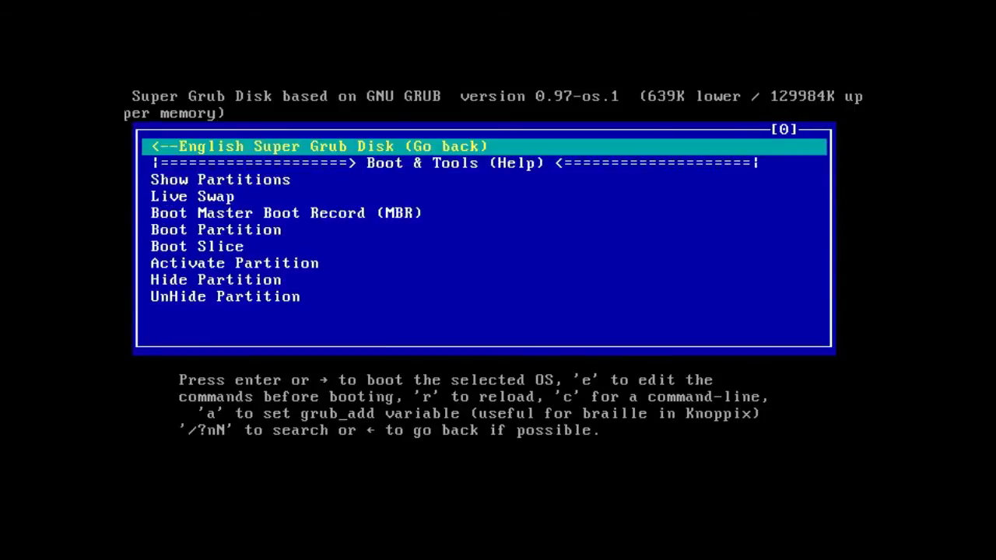
- Boot the partition on the first hard disk (hd0) to start the installed Haiku system
{"action": "key", "text": "Down"}
{"action": "key", "text": "Down"}
{"action": "key", "text": "Down"}
{"action": "key", "text": "Down"}
{"action": "key", "text": "Down"}
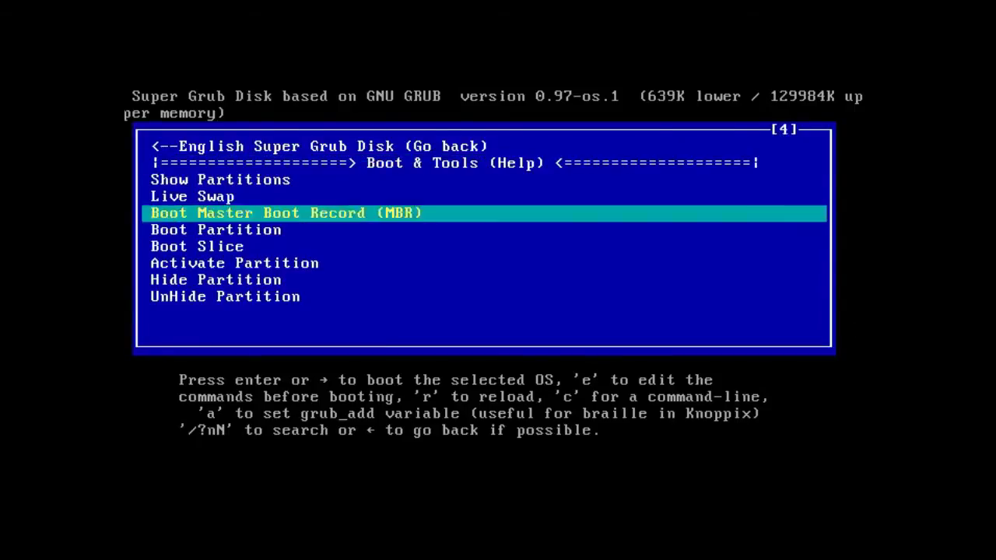
{"action": "key", "text": "Return"}
{"action": "key", "text": "Down"}
{"action": "key", "text": "Down"}
{"action": "key", "text": "Return"}
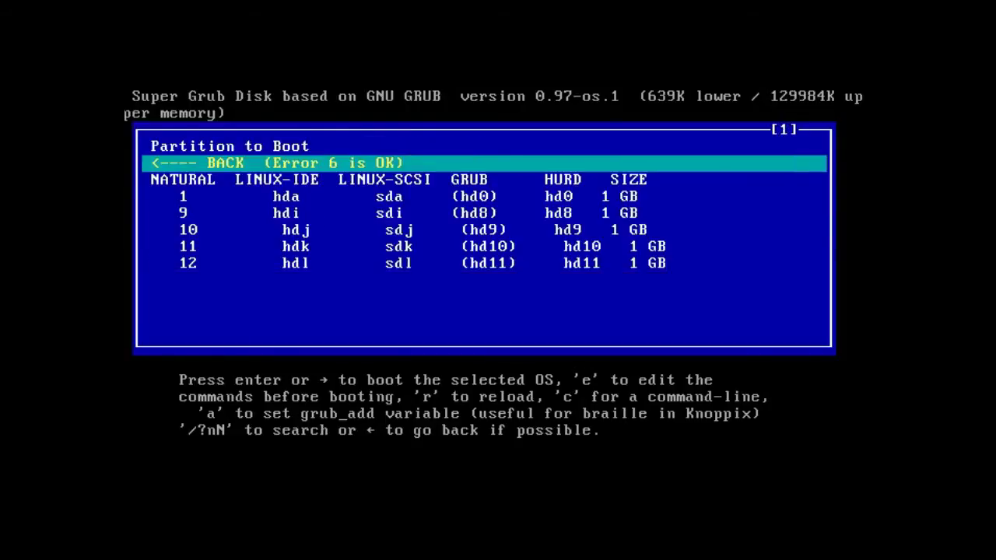
{"action": "key", "text": "Down"}
{"action": "key", "text": "Down"}
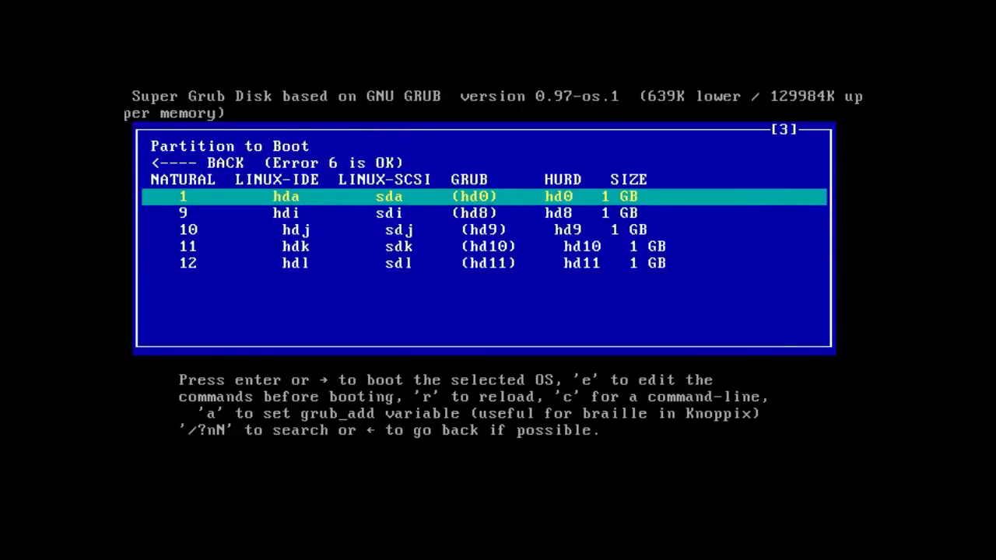
{"action": "key", "text": "Return"}
{"action": "key", "text": "Down"}
{"action": "key", "text": "Down"}
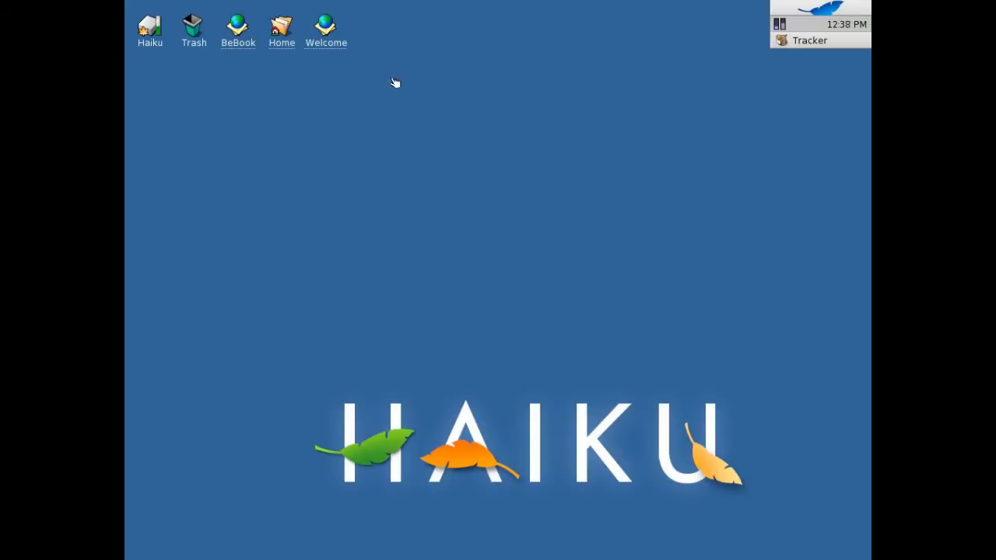
- Try to open the BeBook documentation and to quit BeZillaBrowser, dismissing the Deskbar error
{"action": "left_click", "coordinate": [250, 45]}
{"action": "double_click", "coordinate": [250, 45]}
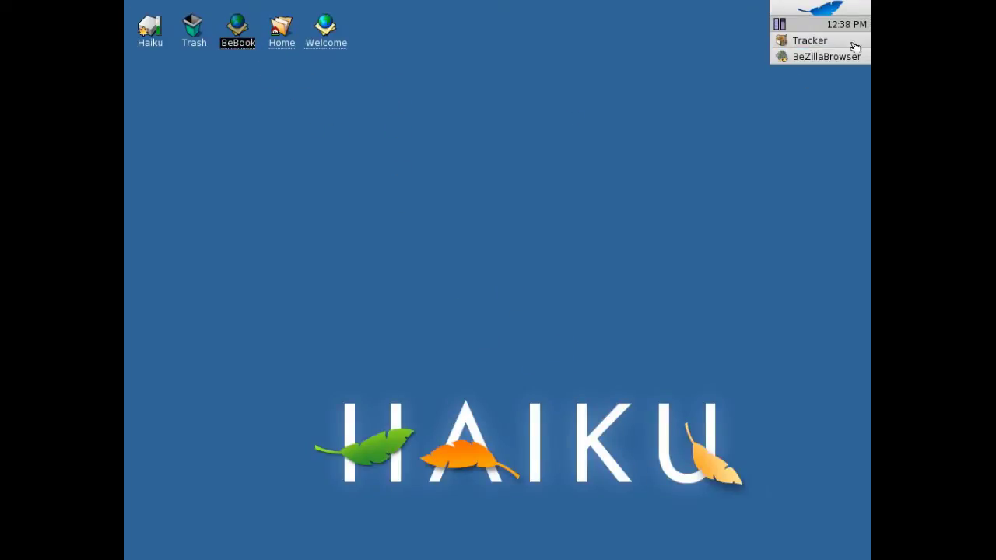
{"action": "left_click", "coordinate": [832, 59]}
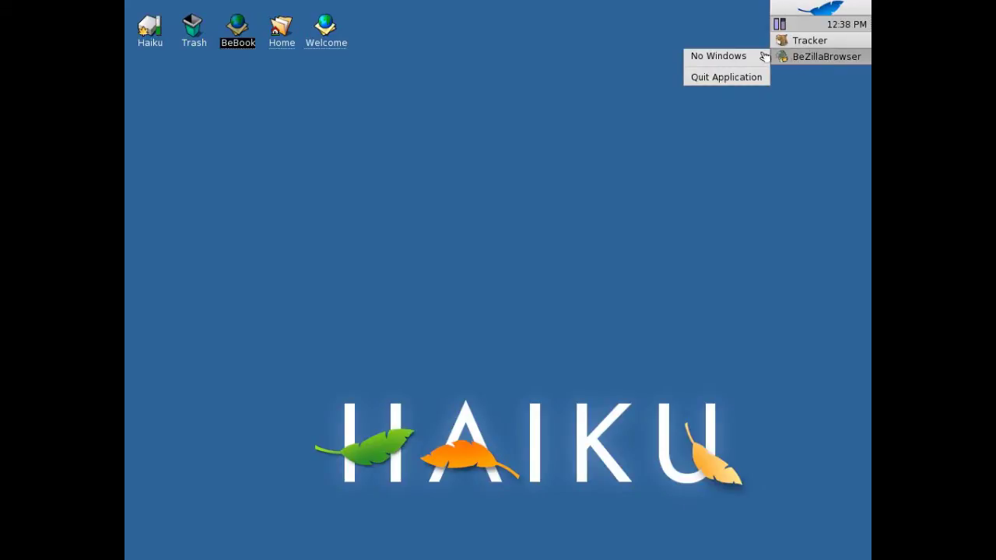
{"action": "left_click", "coordinate": [752, 79]}
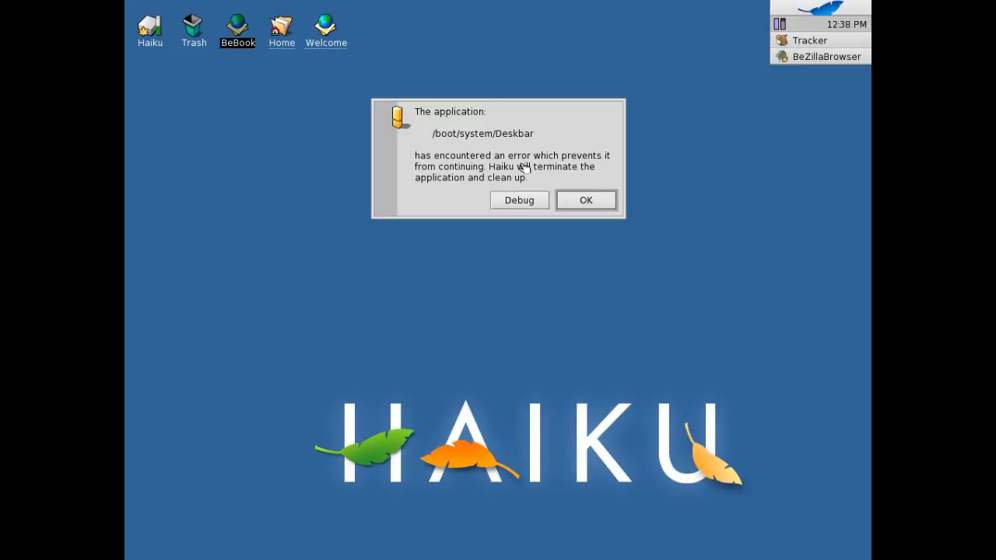
{"action": "left_click", "coordinate": [569, 208]}
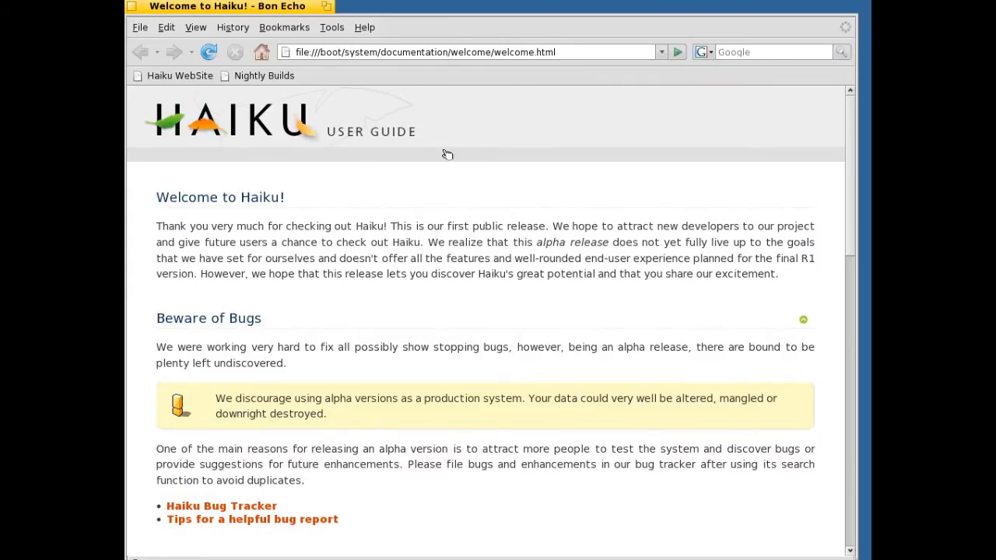
- Read through the Welcome to Haiku page down to the section on installing more software
{"action": "scroll", "coordinate": [398, 233], "scroll_direction": "down", "scroll_amount": 5}
{"action": "scroll", "coordinate": [399, 236], "scroll_direction": "up", "scroll_amount": 5}
{"action": "scroll", "coordinate": [410, 206], "scroll_direction": "down", "scroll_amount": 7}
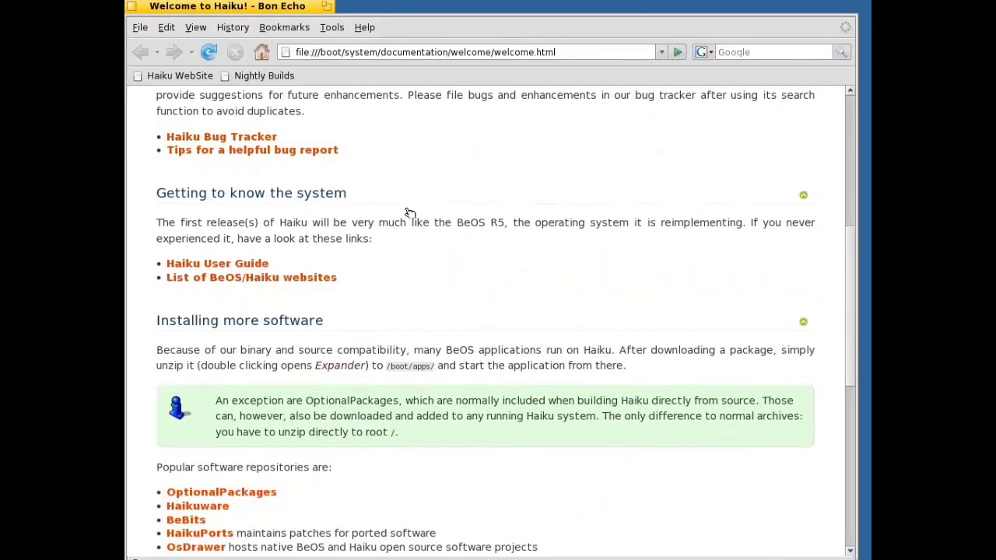
- Move the Welcome to Haiku browser window down the desktop until only its title and menu bar are showing
{"action": "left_click", "coordinate": [330, 7]}
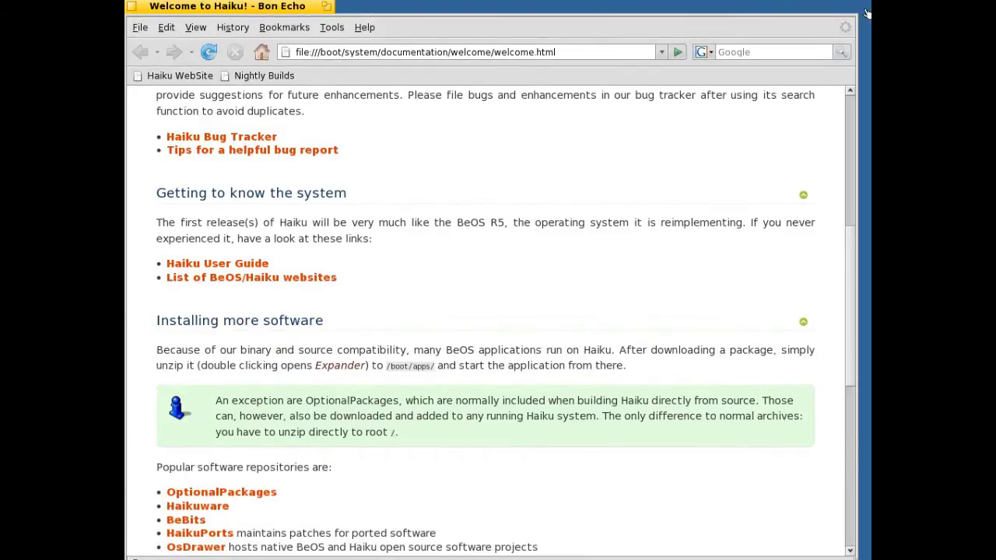
{"action": "left_click_drag", "start_coordinate": [863, 19], "coordinate": [863, 540]}
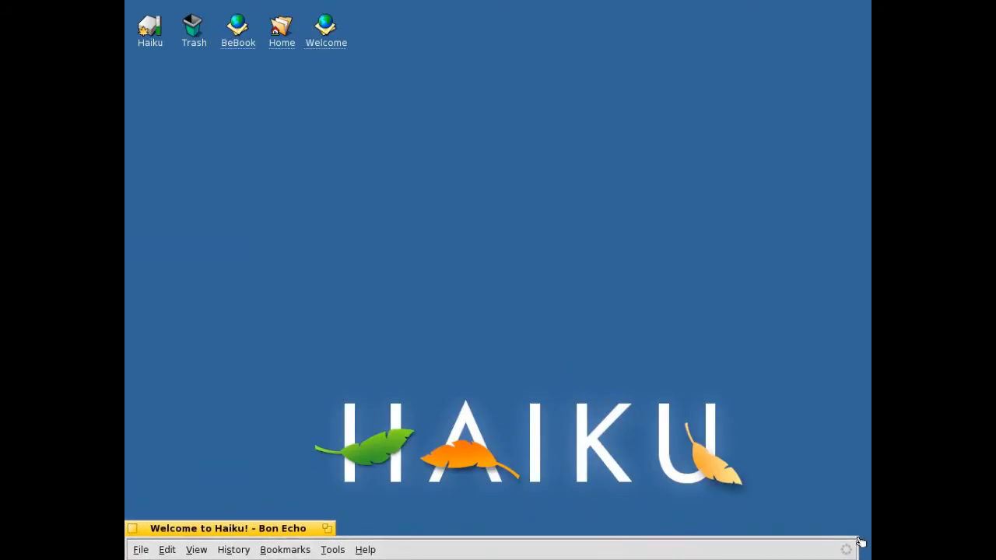
- Browse the Haiku volume's folder hierarchy from the desktop, looking through the apps and optional folders
{"action": "right_click", "coordinate": [254, 94]}
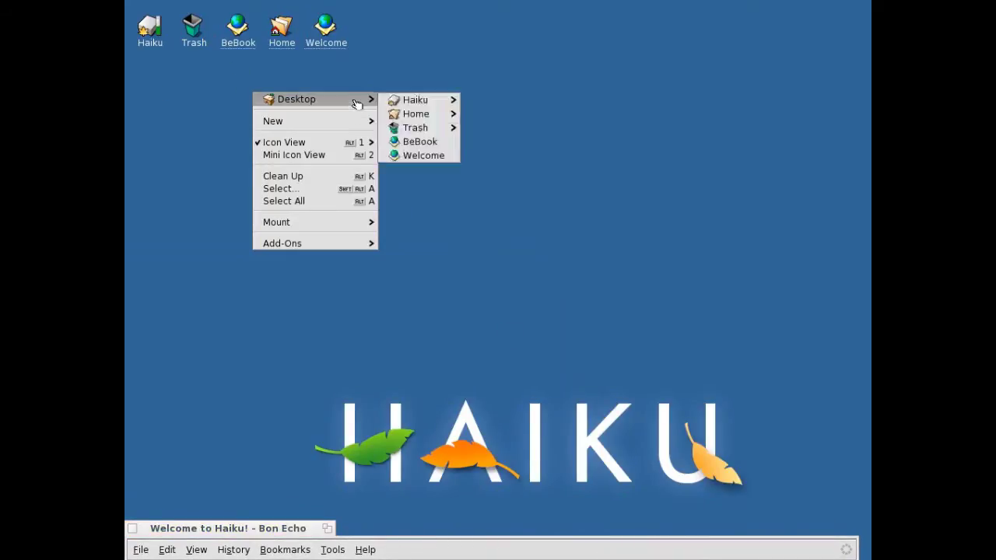
{"action": "left_click", "coordinate": [341, 102]}
{"action": "right_click", "coordinate": [341, 102]}
{"action": "mouse_move", "coordinate": [350, 100]}
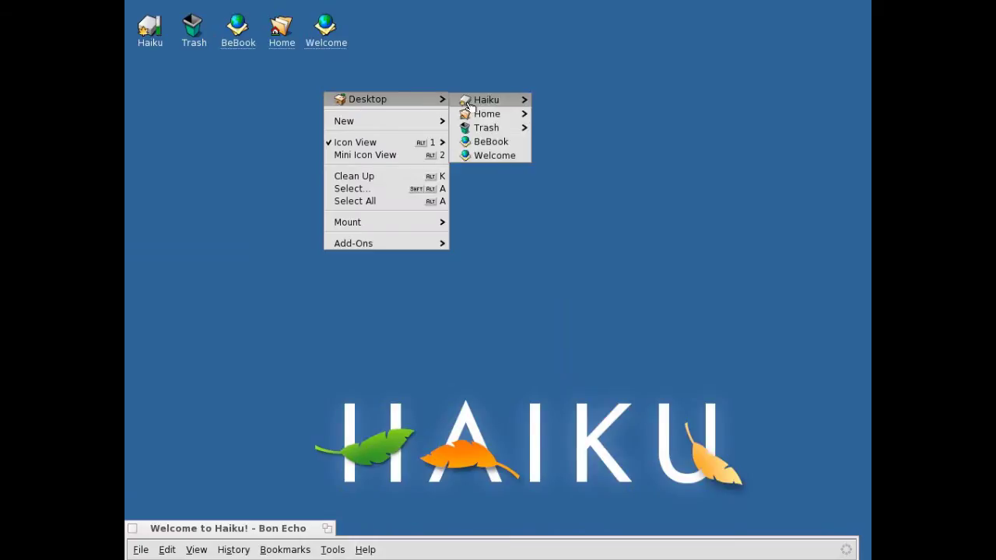
{"action": "mouse_move", "coordinate": [489, 101]}
{"action": "mouse_move", "coordinate": [591, 102]}
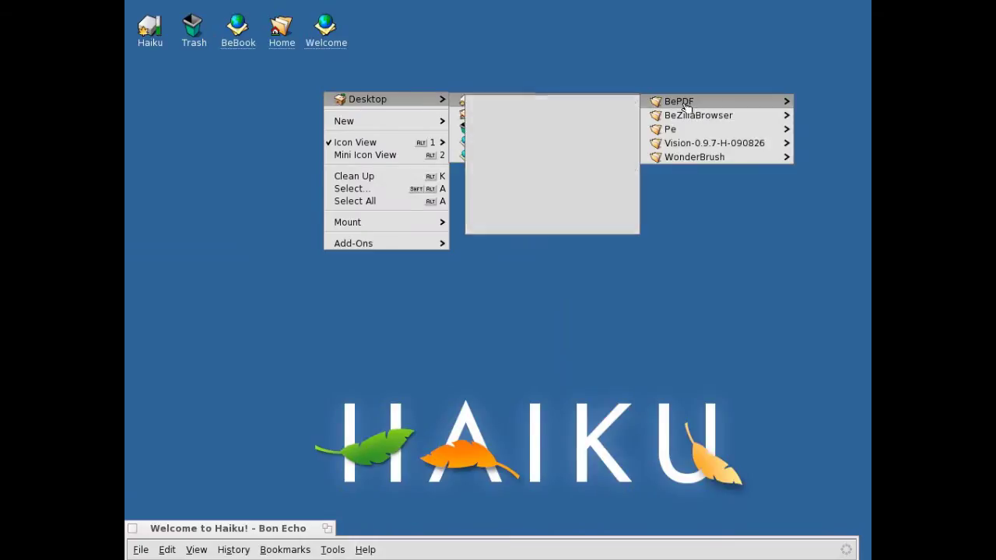
{"action": "mouse_move", "coordinate": [687, 137]}
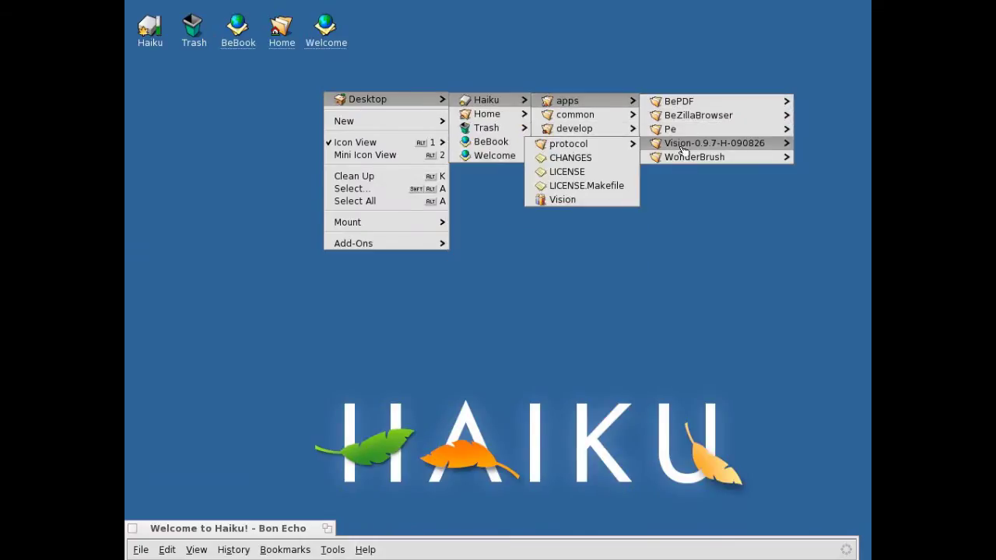
{"action": "mouse_move", "coordinate": [597, 149]}
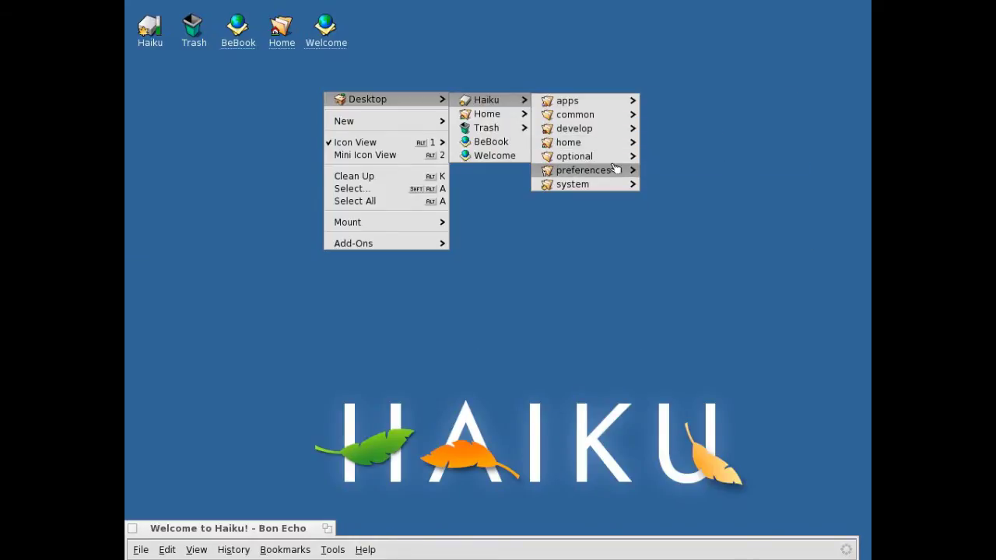
{"action": "mouse_move", "coordinate": [682, 162]}
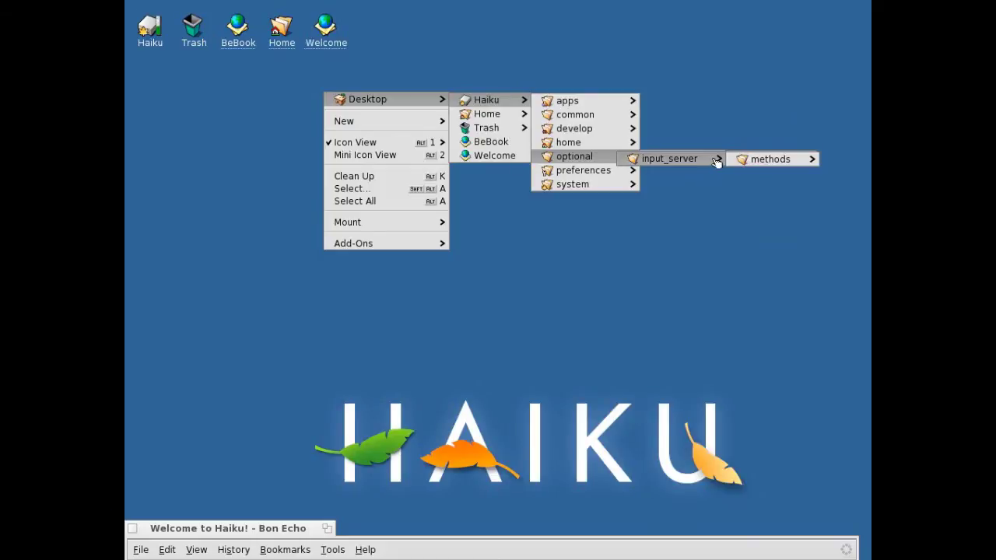
{"action": "mouse_move", "coordinate": [767, 165]}
{"action": "mouse_move", "coordinate": [603, 160]}
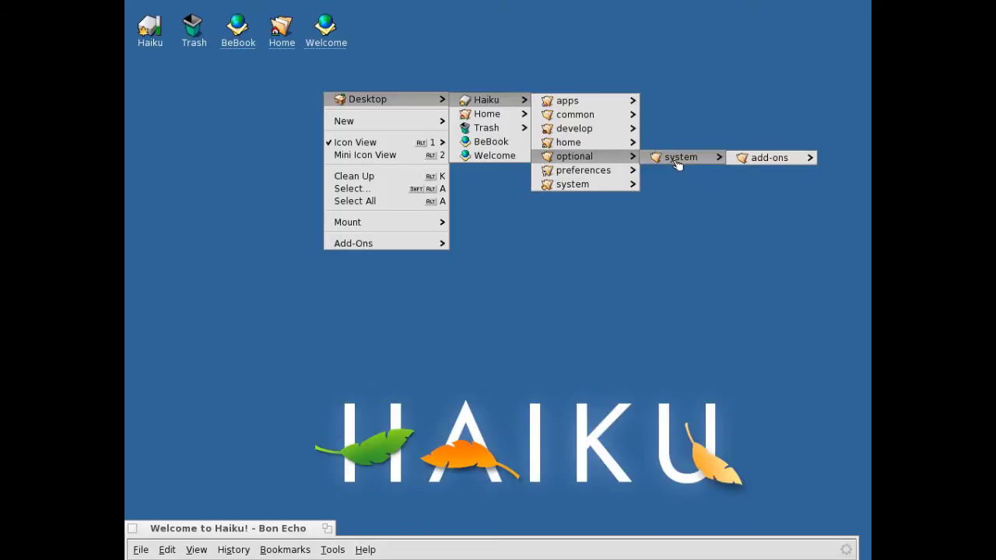
{"action": "mouse_move", "coordinate": [702, 165]}
{"action": "mouse_move", "coordinate": [807, 160]}
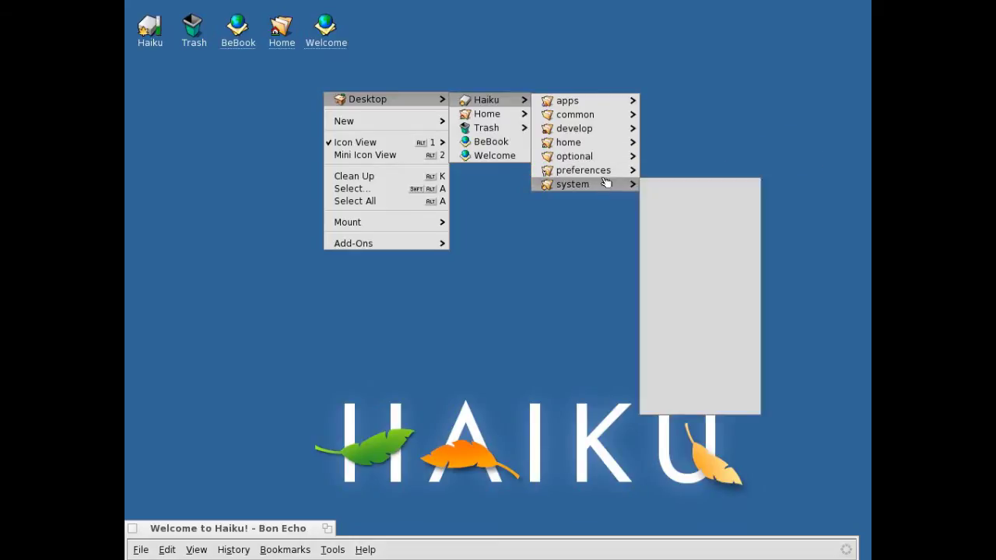
- Open AboutSystem from the Haiku volume's system/apps folder and move its window to just below the desktop icons
{"action": "mouse_move", "coordinate": [632, 185]}
{"action": "mouse_move", "coordinate": [661, 189]}
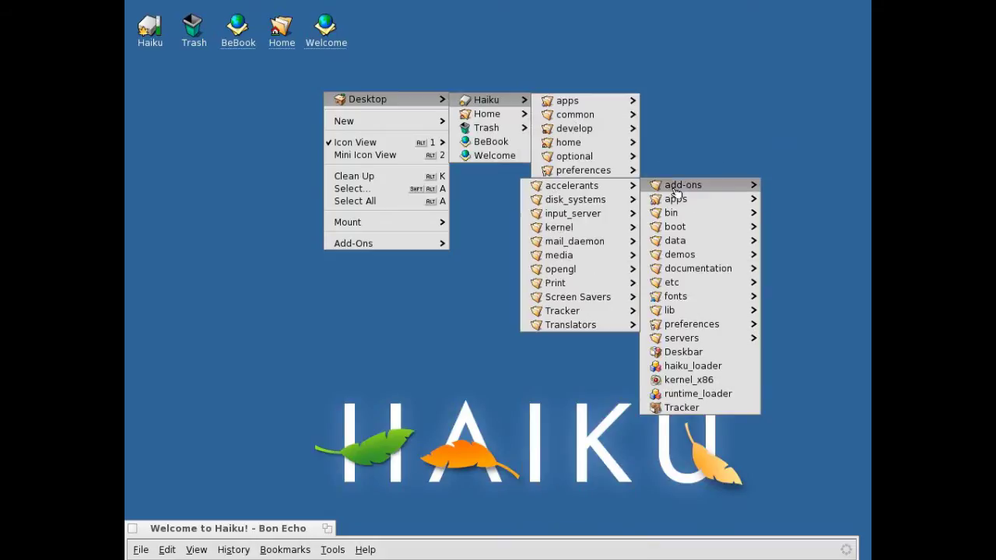
{"action": "mouse_move", "coordinate": [682, 204]}
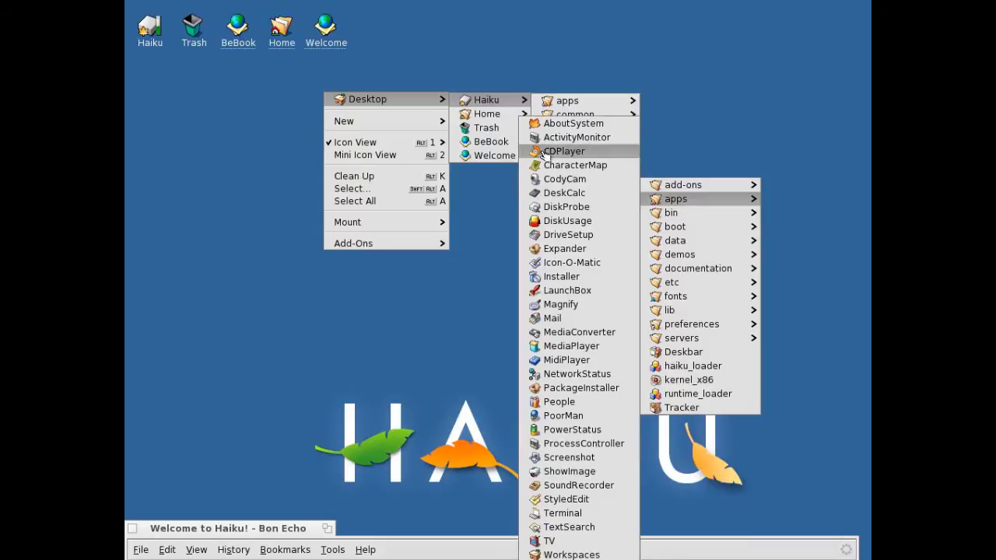
{"action": "left_click", "coordinate": [560, 128]}
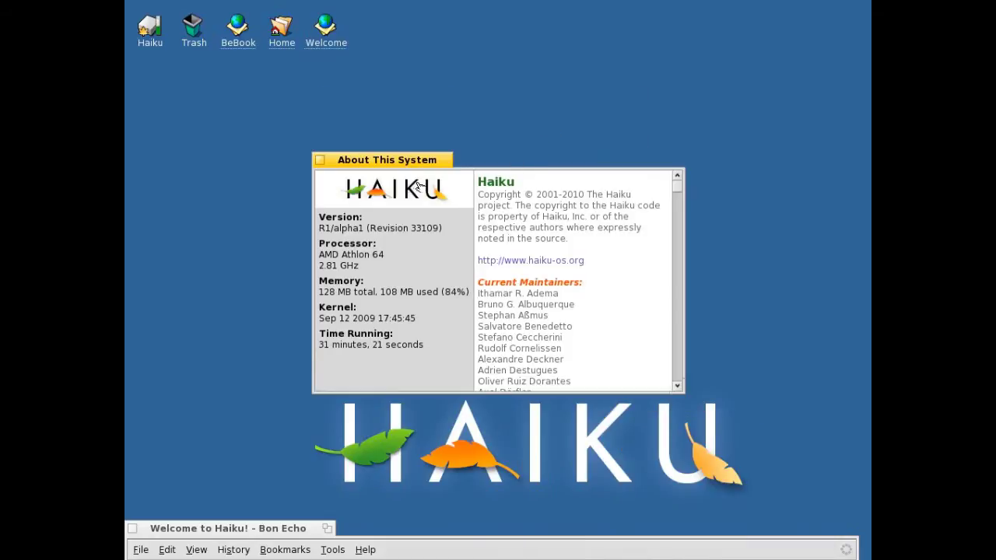
{"action": "left_click_drag", "start_coordinate": [420, 161], "coordinate": [243, 81]}
- Launch Installer from the Haiku volume's system/apps folder
{"action": "right_click", "coordinate": [531, 137]}
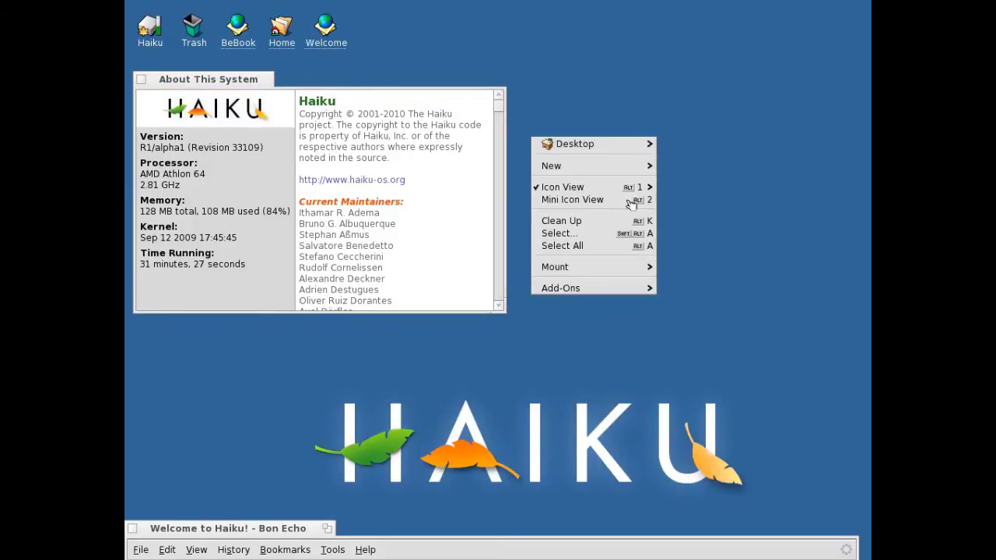
{"action": "left_click", "coordinate": [626, 144]}
{"action": "right_click", "coordinate": [601, 148]}
{"action": "mouse_move", "coordinate": [606, 154]}
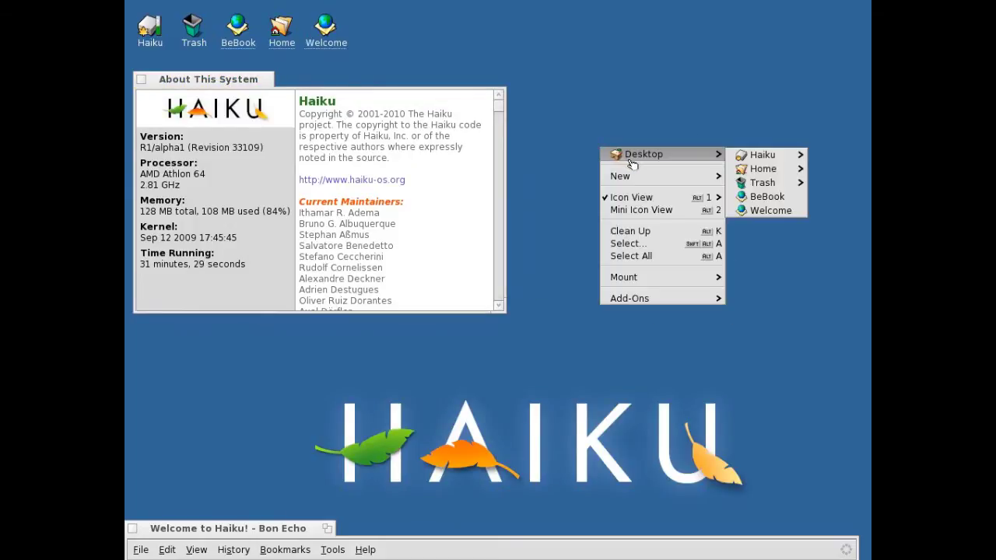
{"action": "mouse_move", "coordinate": [652, 240]}
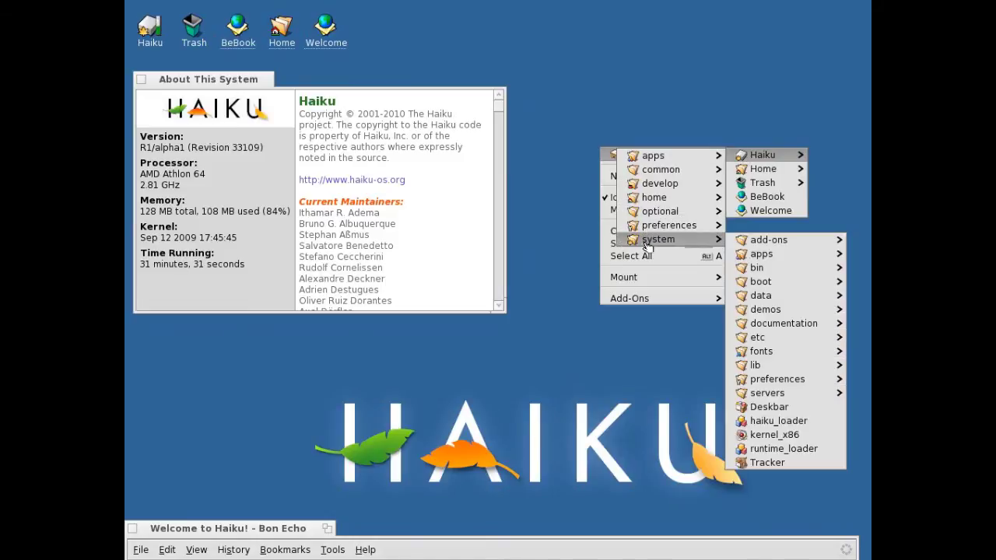
{"action": "mouse_move", "coordinate": [778, 260]}
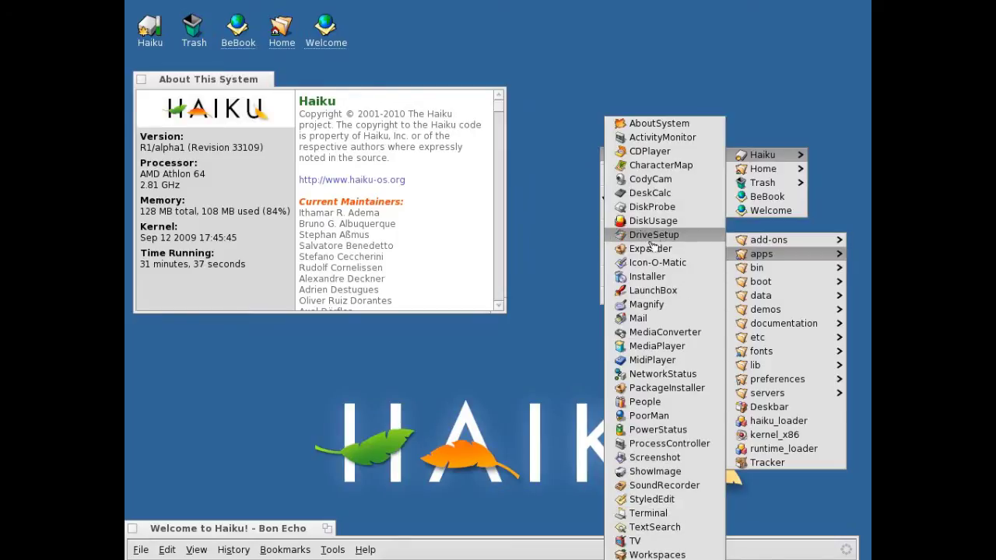
{"action": "left_click", "coordinate": [647, 277]}
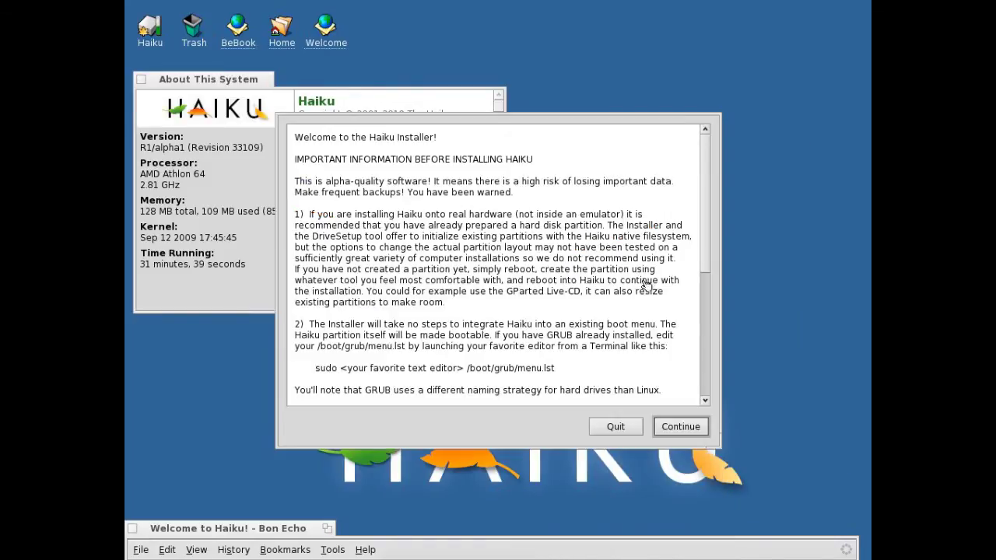
- Continue past the Installer's introduction, dismiss its partition alert and close the Installer
{"action": "left_click", "coordinate": [678, 428]}
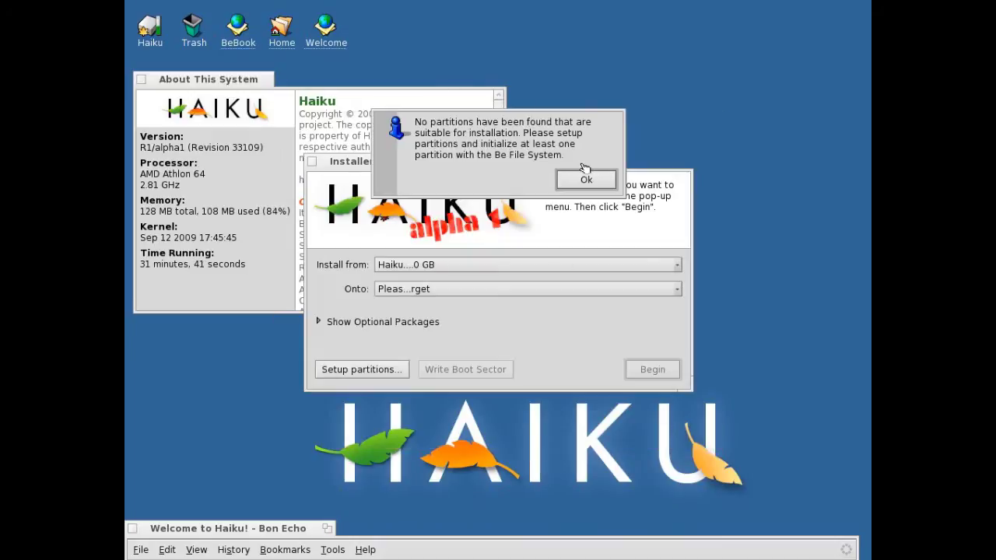
{"action": "left_click", "coordinate": [586, 178]}
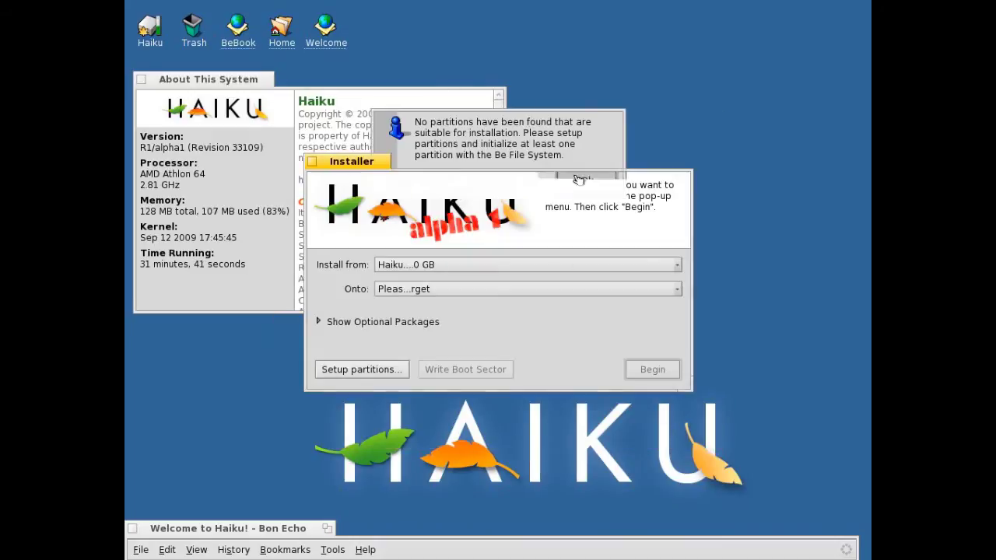
{"action": "left_click", "coordinate": [312, 162]}
- Look through the BePDF application's folder and its encodings subfolder in the Haiku volume's apps folder
{"action": "right_click", "coordinate": [594, 92]}
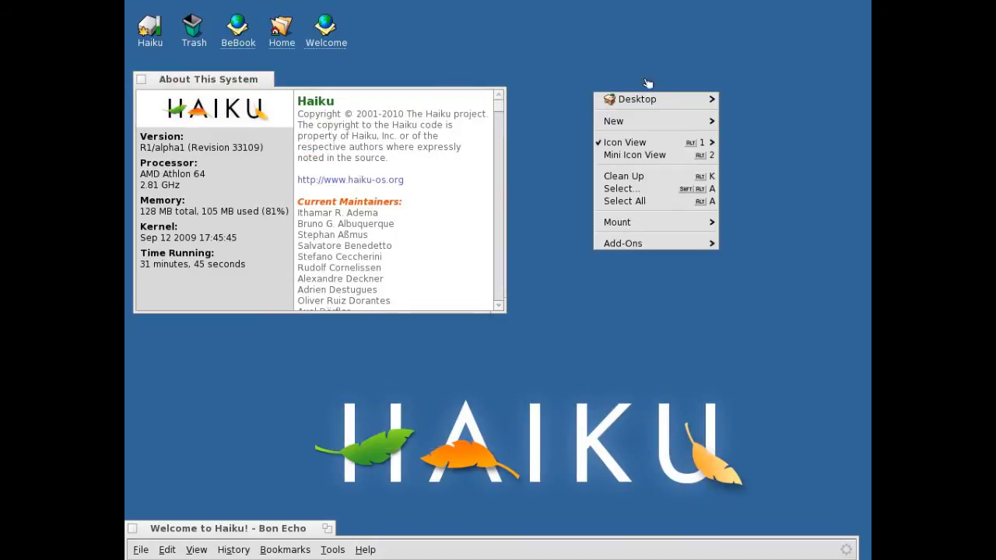
{"action": "mouse_move", "coordinate": [657, 97]}
{"action": "mouse_move", "coordinate": [740, 99]}
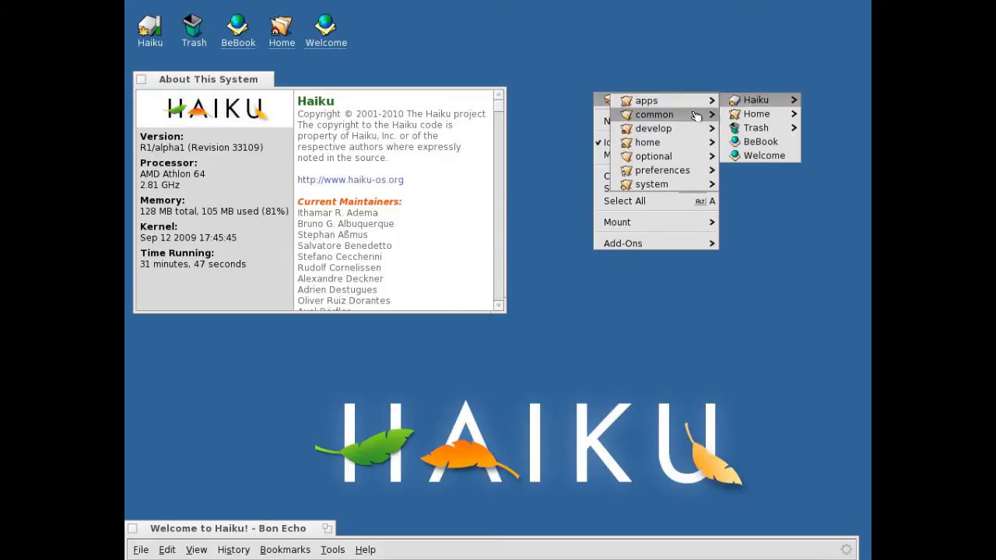
{"action": "mouse_move", "coordinate": [692, 104]}
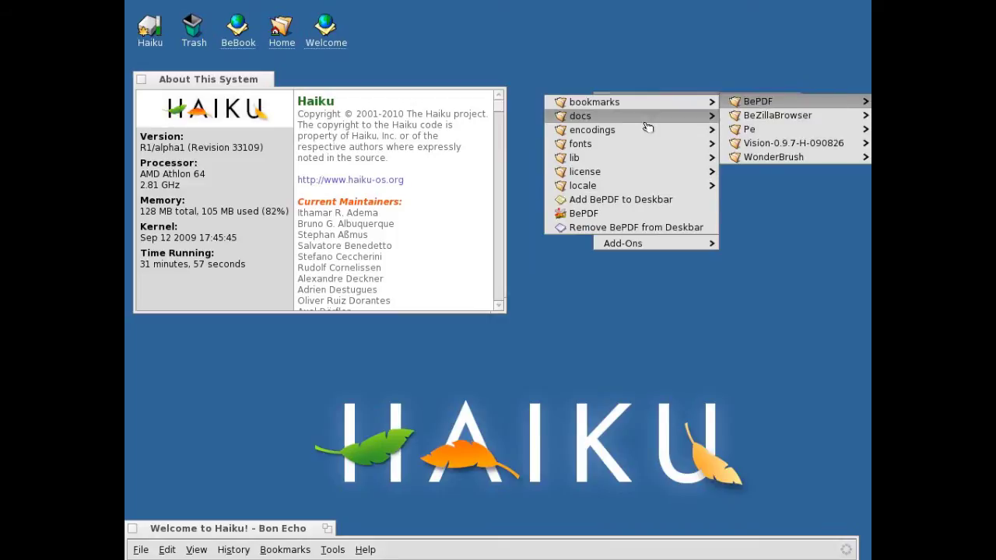
{"action": "mouse_move", "coordinate": [683, 131]}
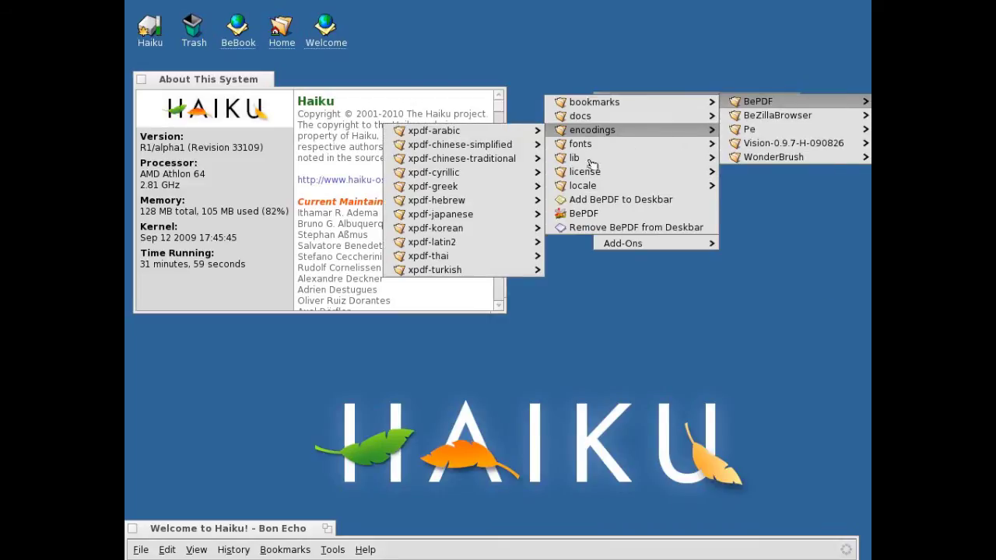
{"action": "left_click", "coordinate": [551, 328]}
- Look through the common, home and optional folders of the Haiku volume
{"action": "right_click", "coordinate": [562, 262]}
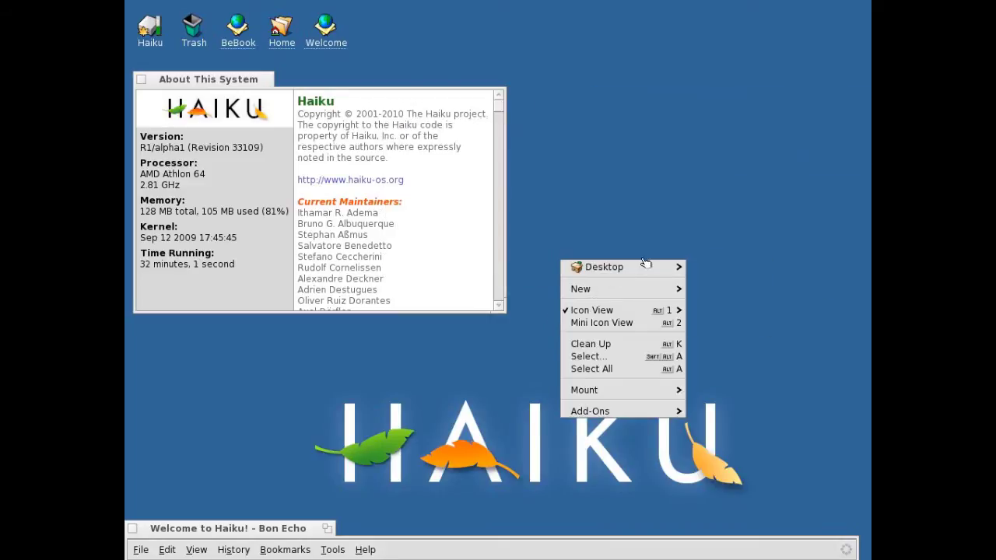
{"action": "mouse_move", "coordinate": [651, 267]}
{"action": "mouse_move", "coordinate": [724, 267]}
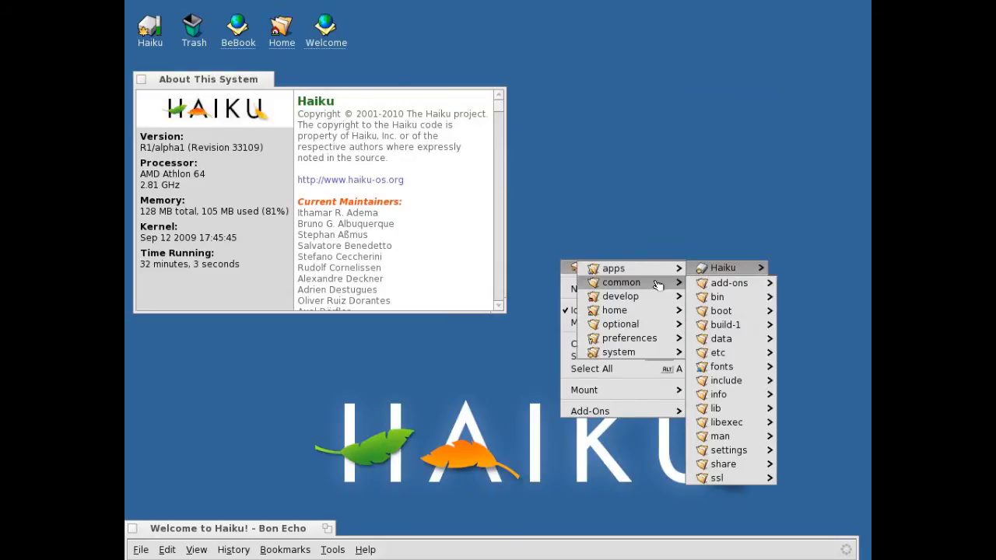
{"action": "mouse_move", "coordinate": [638, 311]}
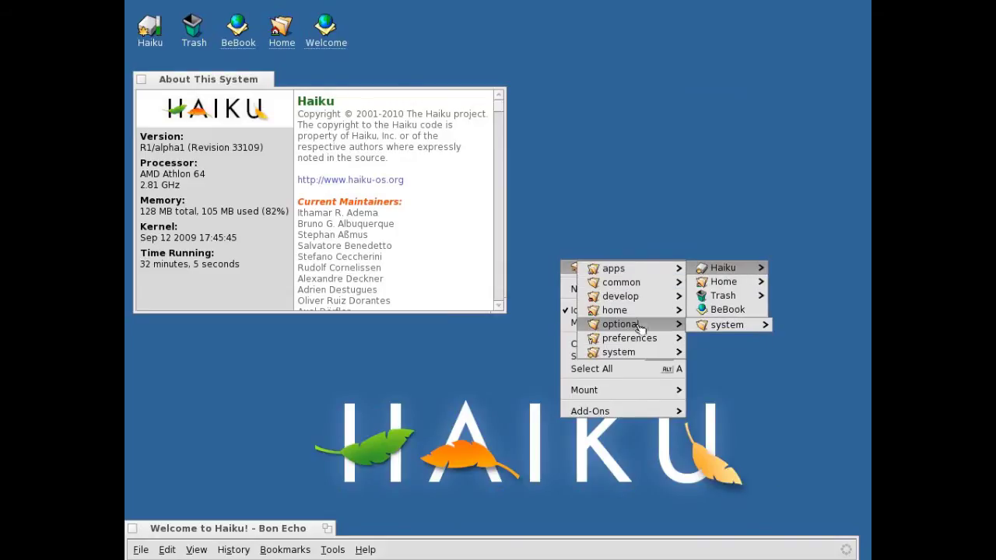
{"action": "mouse_move", "coordinate": [652, 290]}
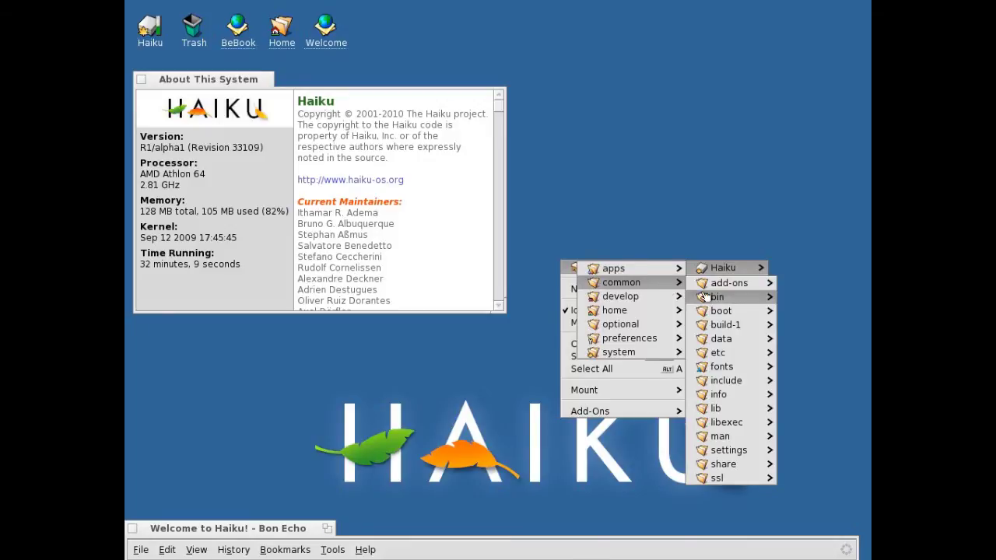
{"action": "mouse_move", "coordinate": [710, 304]}
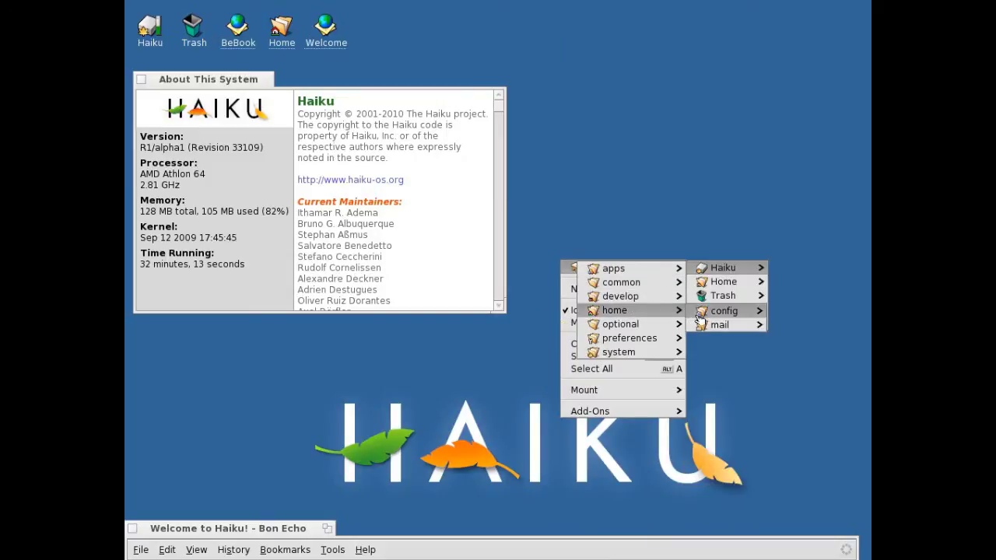
{"action": "mouse_move", "coordinate": [662, 324]}
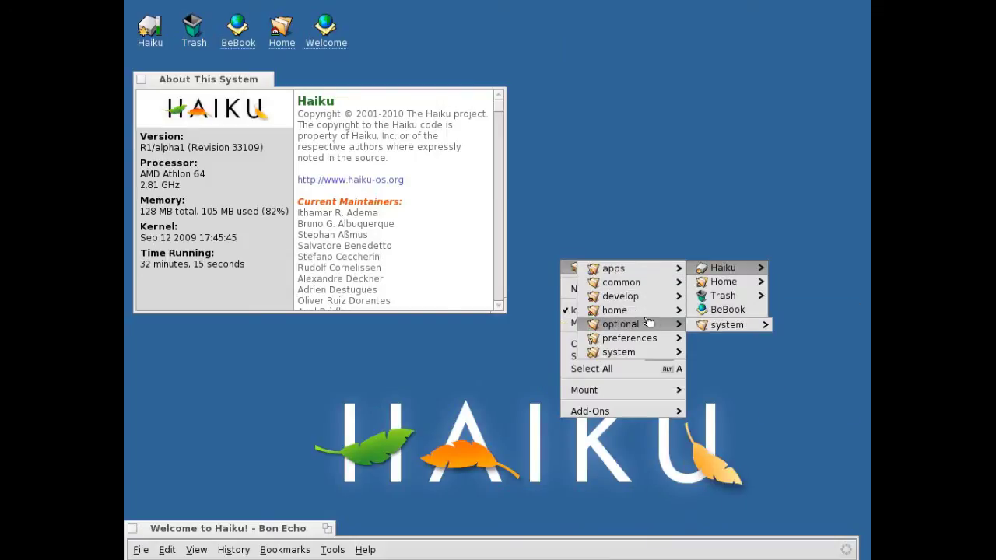
- Open DeskCalc from the Haiku volume's system/apps folder and move its window up over the desktop icons
{"action": "mouse_move", "coordinate": [640, 354]}
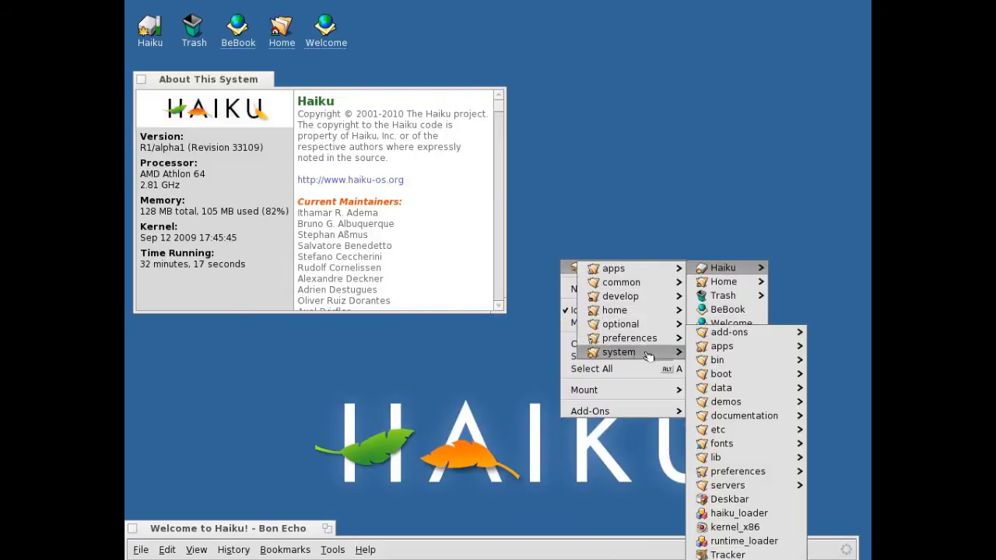
{"action": "mouse_move", "coordinate": [705, 348]}
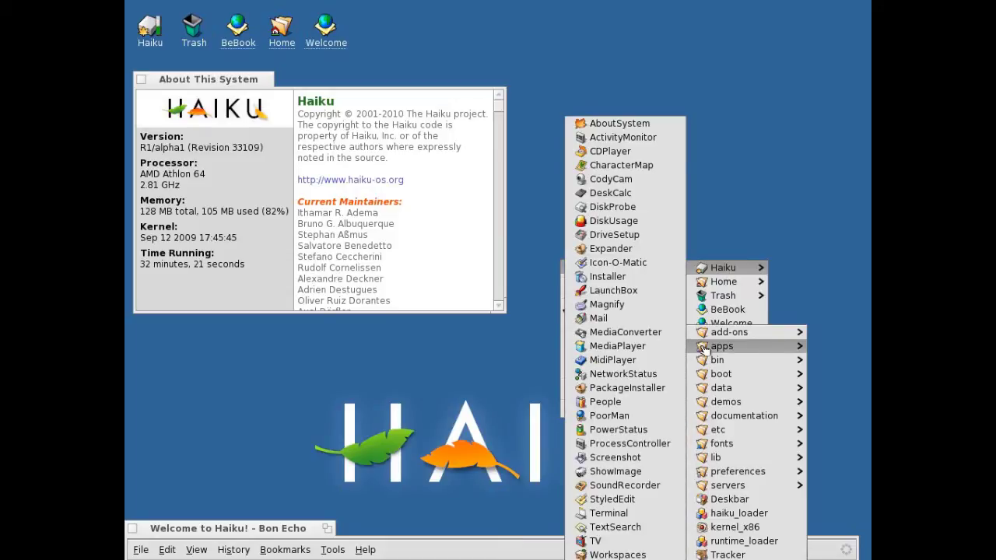
{"action": "left_click", "coordinate": [639, 194]}
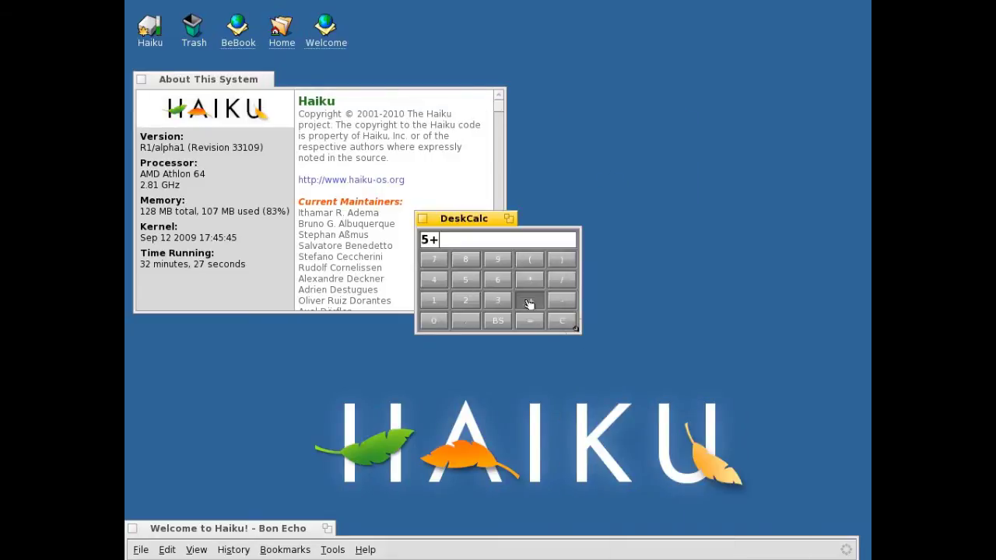
{"action": "left_click_drag", "start_coordinate": [485, 215], "coordinate": [283, 26]}
- Open MediaPlayer from the Haiku volume's system/apps folder and move its window below the About This System window
{"action": "right_click", "coordinate": [749, 173]}
{"action": "right_click", "coordinate": [667, 141]}
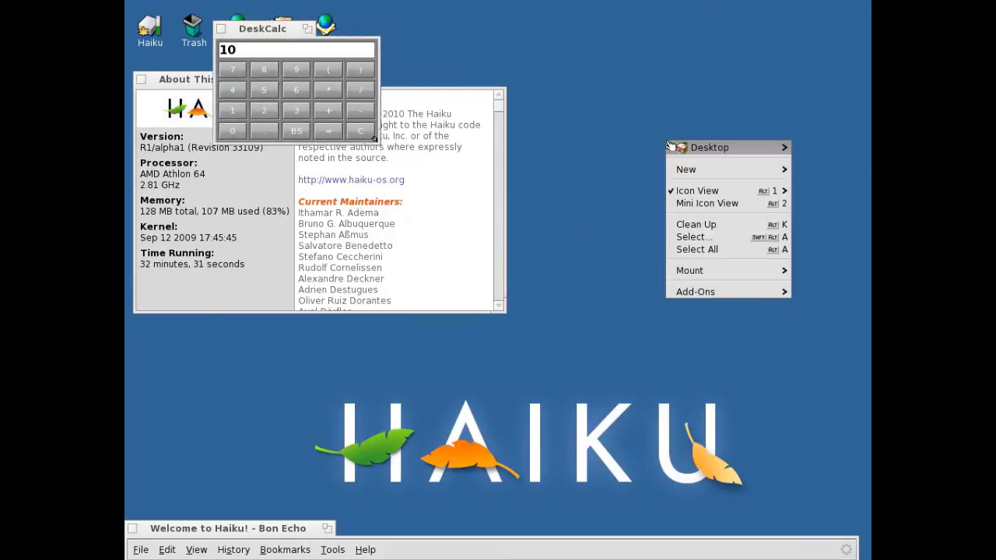
{"action": "mouse_move", "coordinate": [706, 152]}
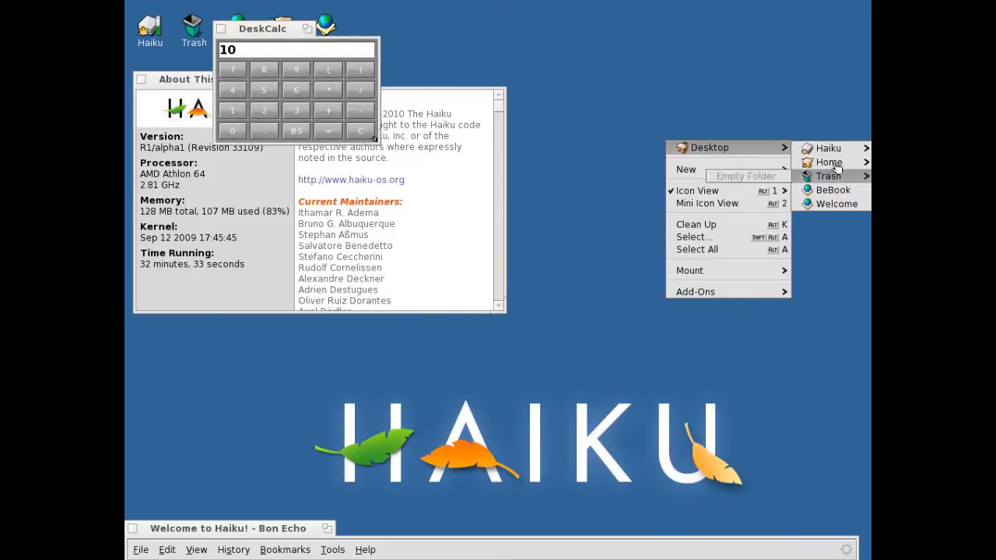
{"action": "mouse_move", "coordinate": [826, 148]}
{"action": "mouse_move", "coordinate": [720, 234]}
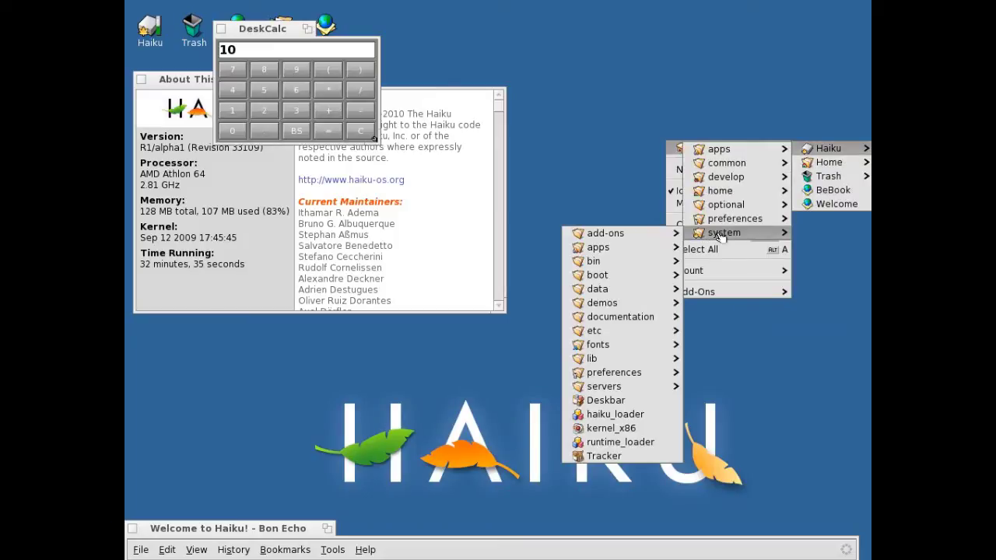
{"action": "mouse_move", "coordinate": [583, 248]}
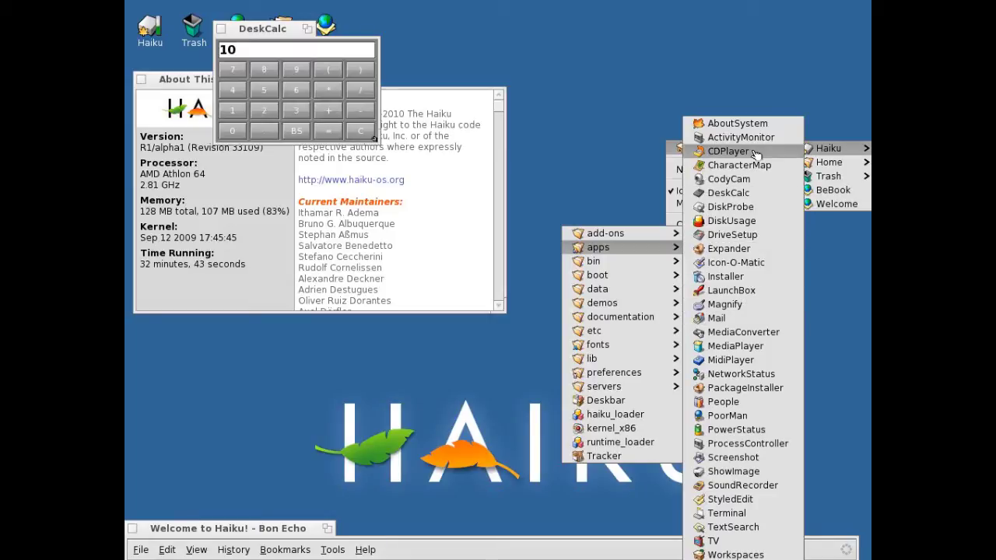
{"action": "left_click", "coordinate": [752, 348]}
{"action": "left_click_drag", "start_coordinate": [275, 69], "coordinate": [236, 355]}
- Look at the settings options offered by MediaPlayer and dismiss them without changing anything
{"action": "left_click", "coordinate": [332, 365]}
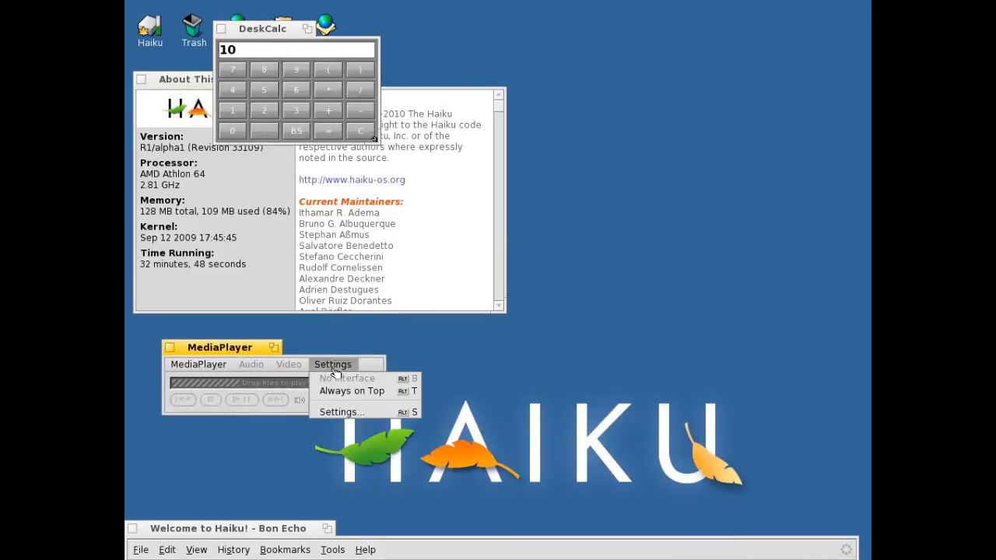
{"action": "left_click", "coordinate": [423, 358]}
{"action": "right_click", "coordinate": [435, 348]}
{"action": "left_click", "coordinate": [508, 77]}
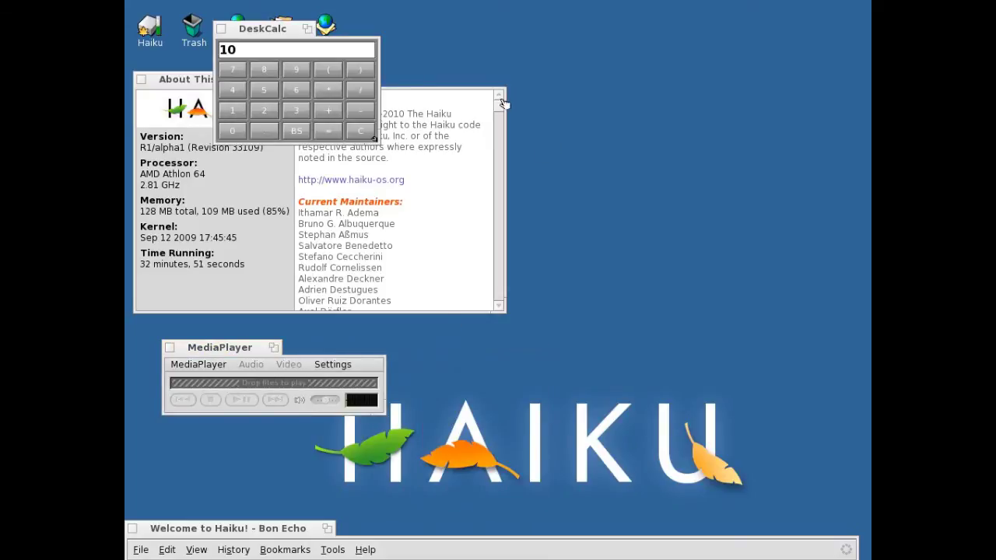
- Open DiskUsage from the Haiku volume's system/apps folder, scan the Haiku volume and move the window clear of MediaPlayer's title
{"action": "right_click", "coordinate": [502, 72]}
{"action": "mouse_move", "coordinate": [514, 66]}
{"action": "mouse_move", "coordinate": [636, 64]}
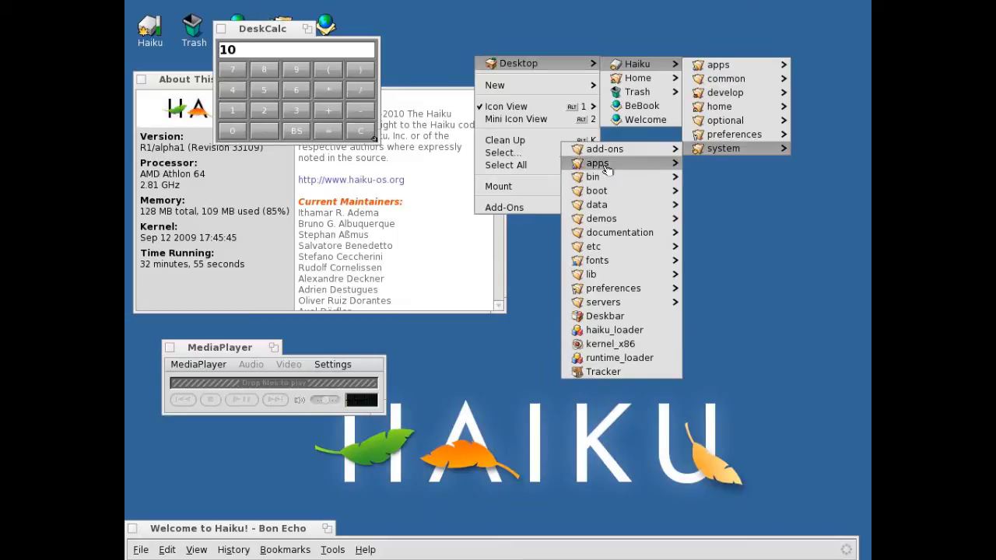
{"action": "mouse_move", "coordinate": [604, 168]}
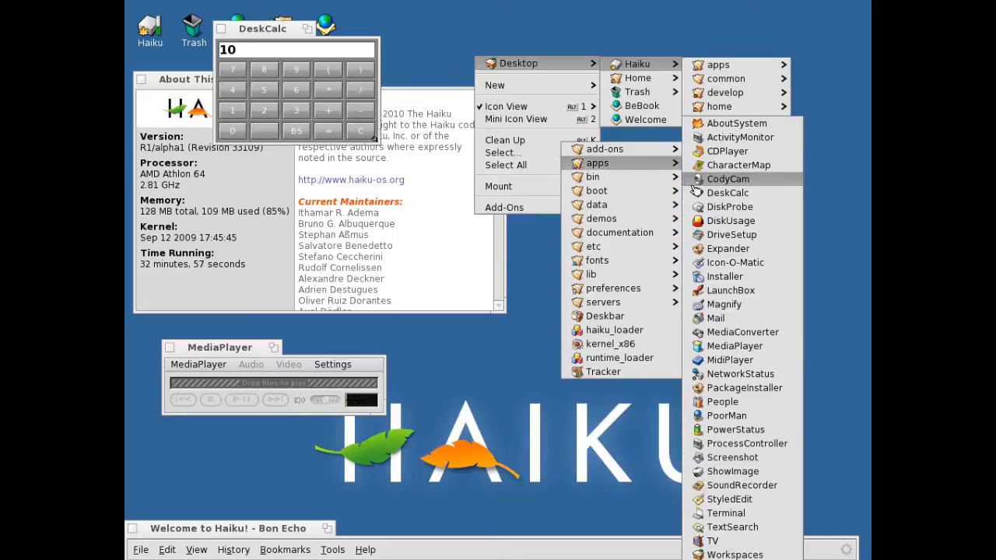
{"action": "left_click", "coordinate": [729, 221]}
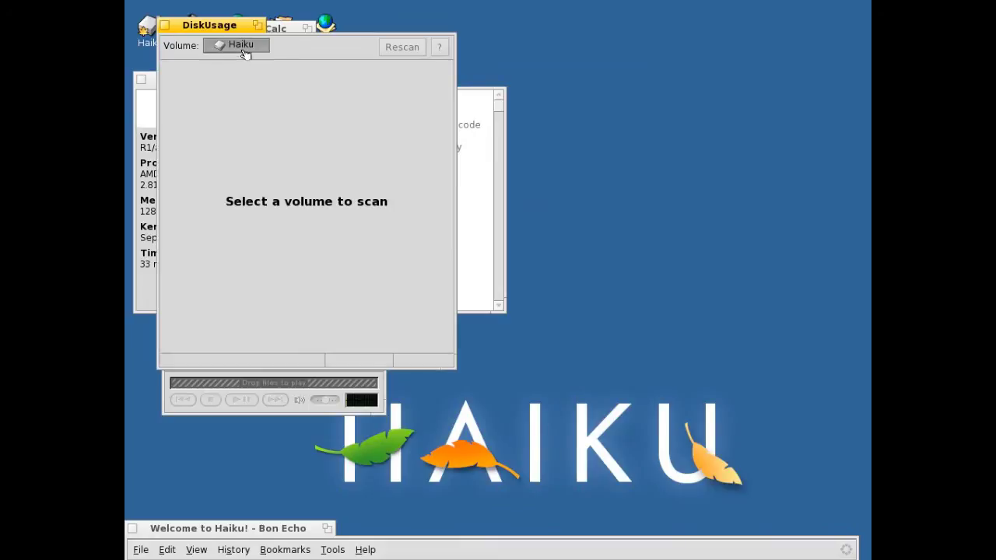
{"action": "left_click", "coordinate": [244, 49]}
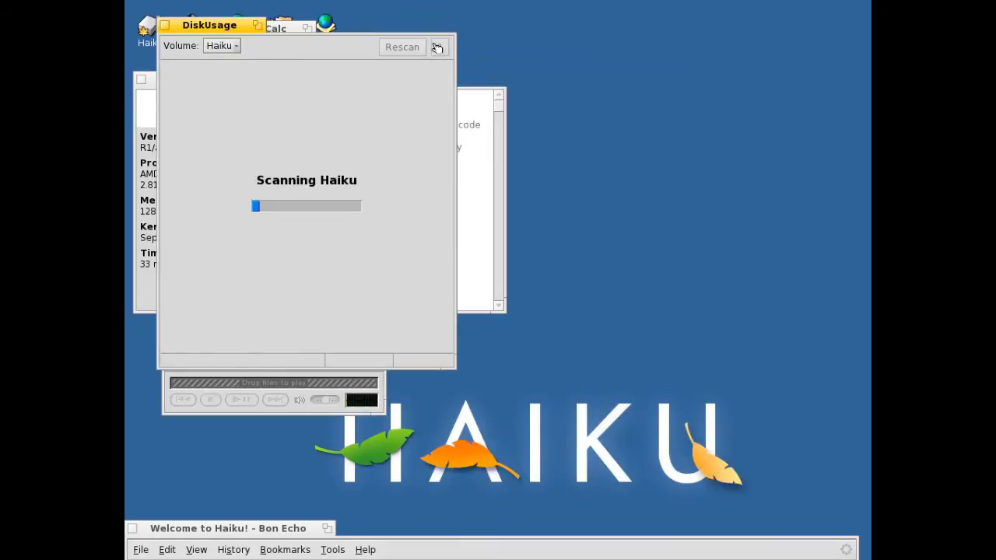
{"action": "left_click_drag", "start_coordinate": [210, 25], "coordinate": [334, 46]}
- Open the Appearance preferences from the Haiku volume's system/preferences folder and move the window off DiskUsage's volume selector
{"action": "right_click", "coordinate": [669, 129]}
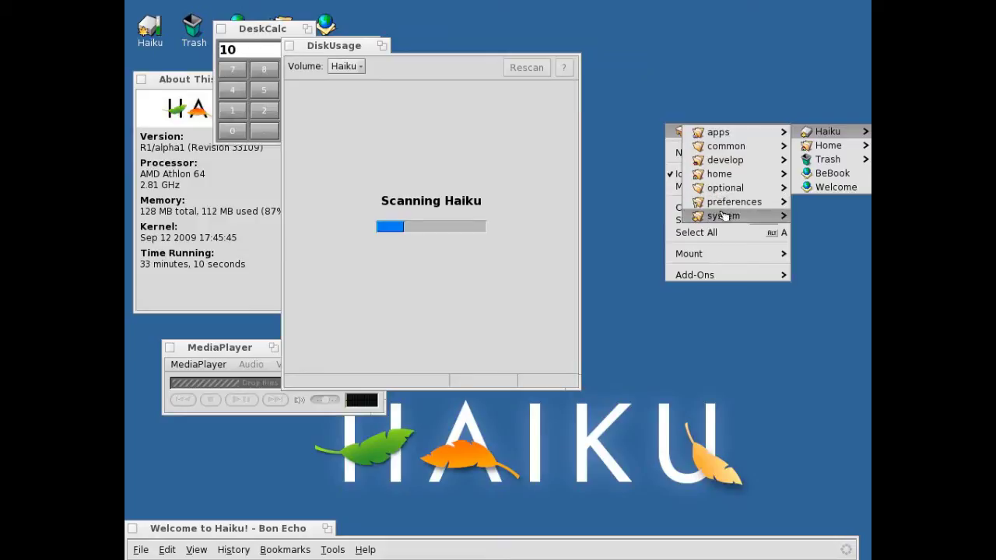
{"action": "mouse_move", "coordinate": [723, 217]}
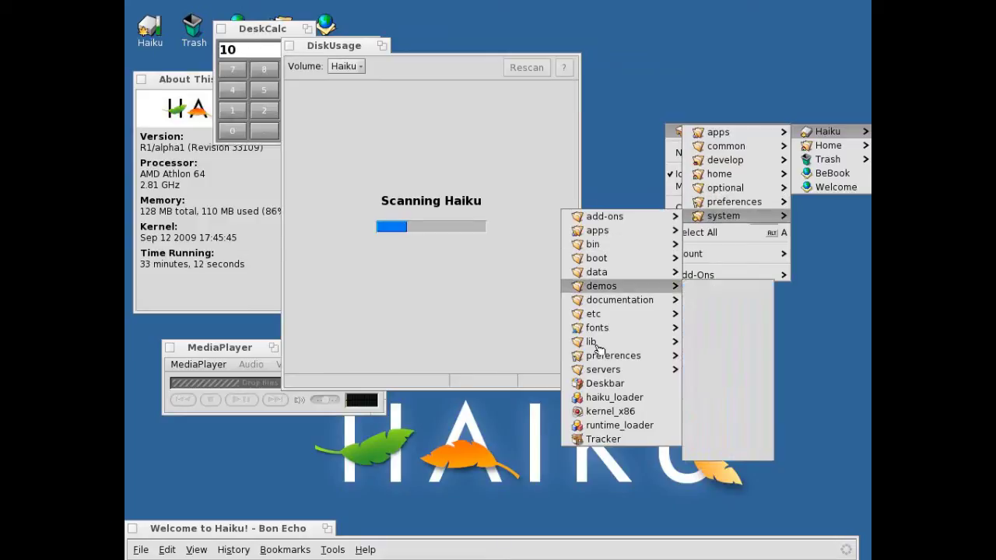
{"action": "mouse_move", "coordinate": [590, 361]}
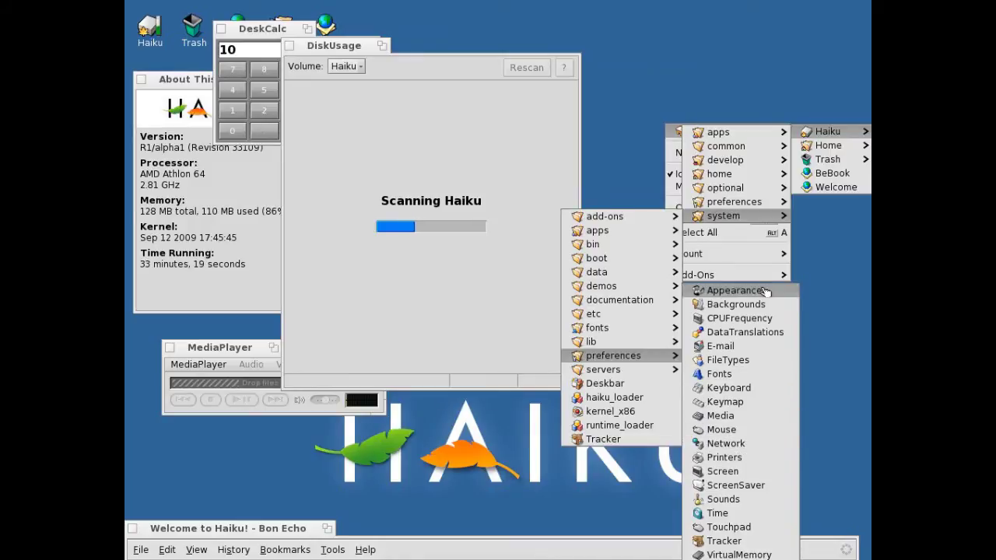
{"action": "left_click", "coordinate": [731, 291]}
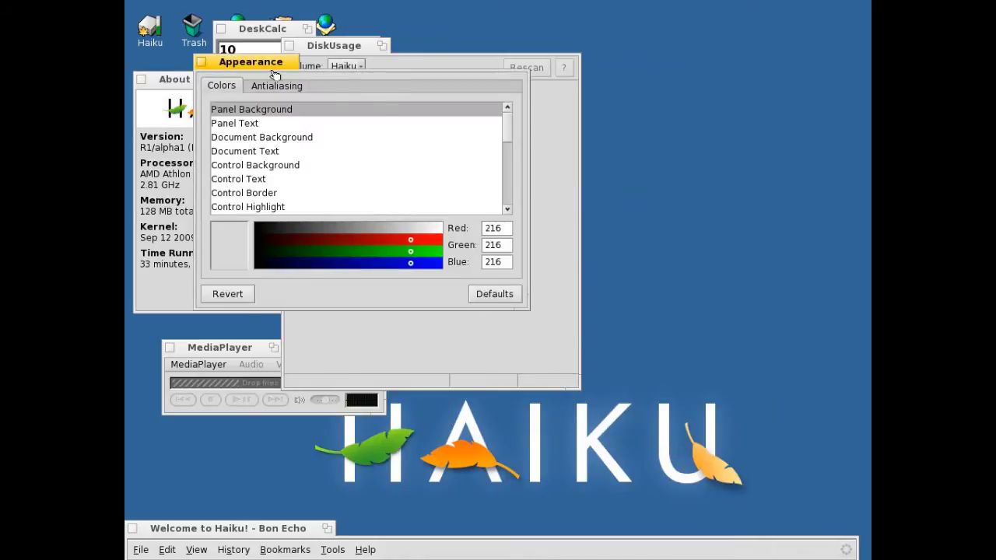
{"action": "left_click_drag", "start_coordinate": [274, 75], "coordinate": [498, 145]}
- Look through the antialiasing settings and the list of interface colors in Appearance, and close the window
{"action": "left_click", "coordinate": [512, 156]}
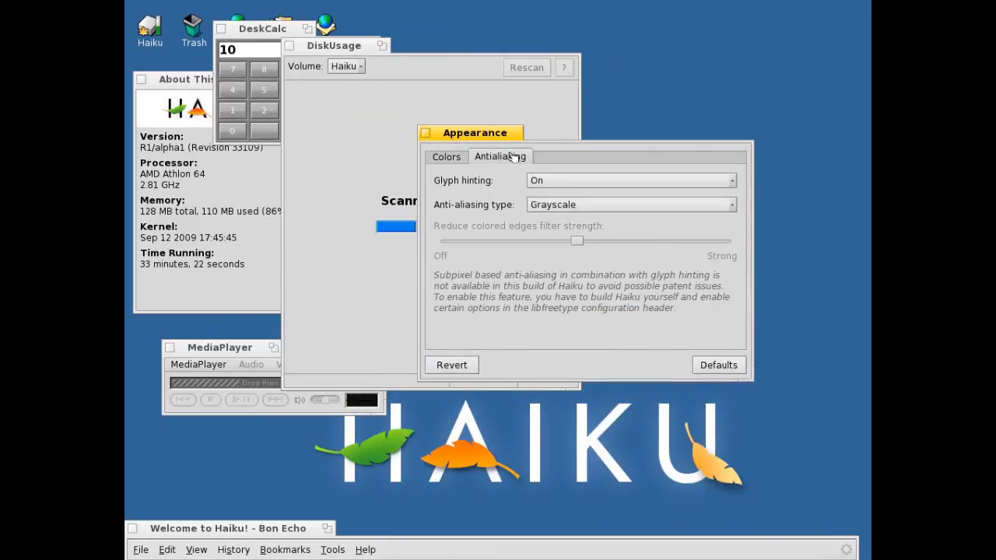
{"action": "left_click", "coordinate": [460, 160]}
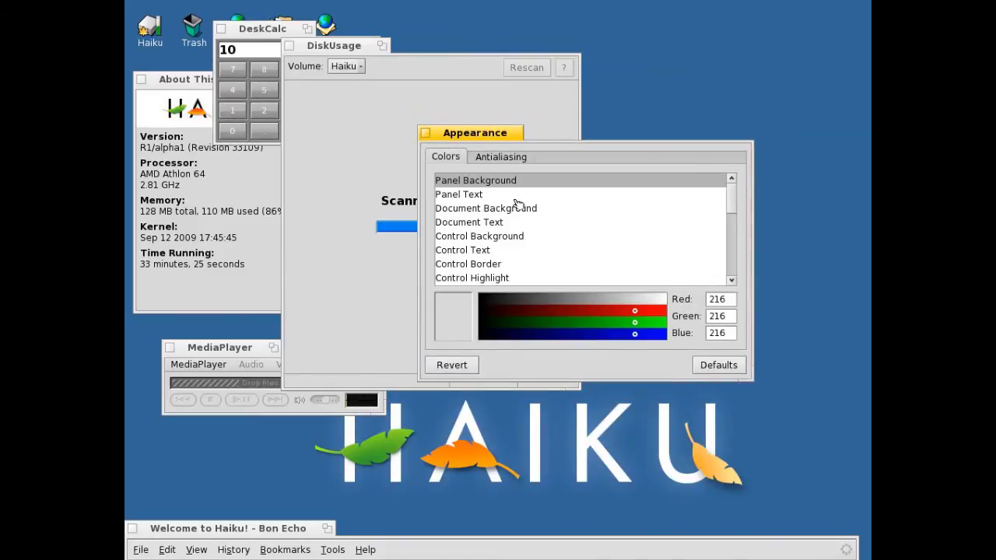
{"action": "scroll", "coordinate": [527, 218], "scroll_direction": "down", "scroll_amount": 2}
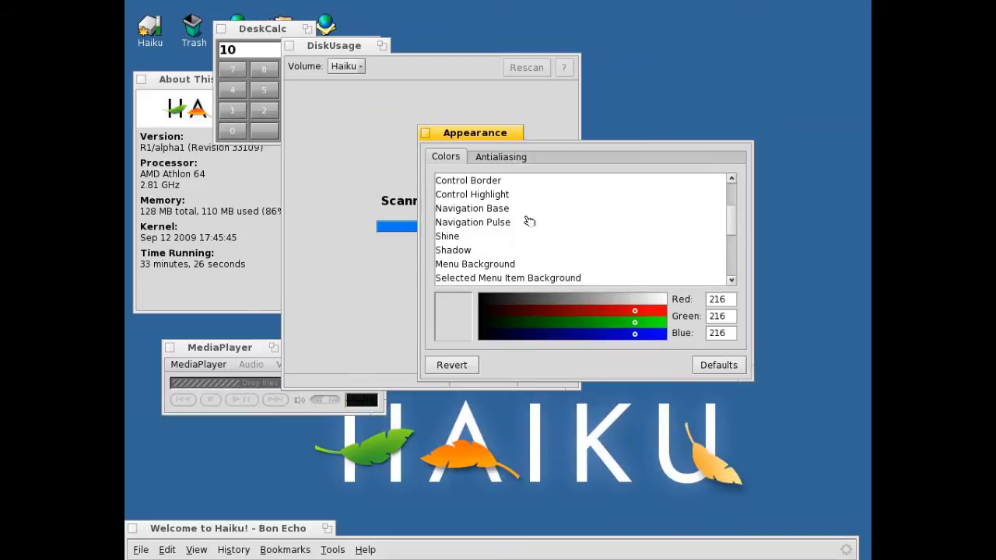
{"action": "scroll", "coordinate": [505, 222], "scroll_direction": "up", "scroll_amount": 2}
{"action": "left_click", "coordinate": [478, 194]}
{"action": "left_click", "coordinate": [479, 181]}
{"action": "scroll", "coordinate": [501, 222], "scroll_direction": "down", "scroll_amount": 4}
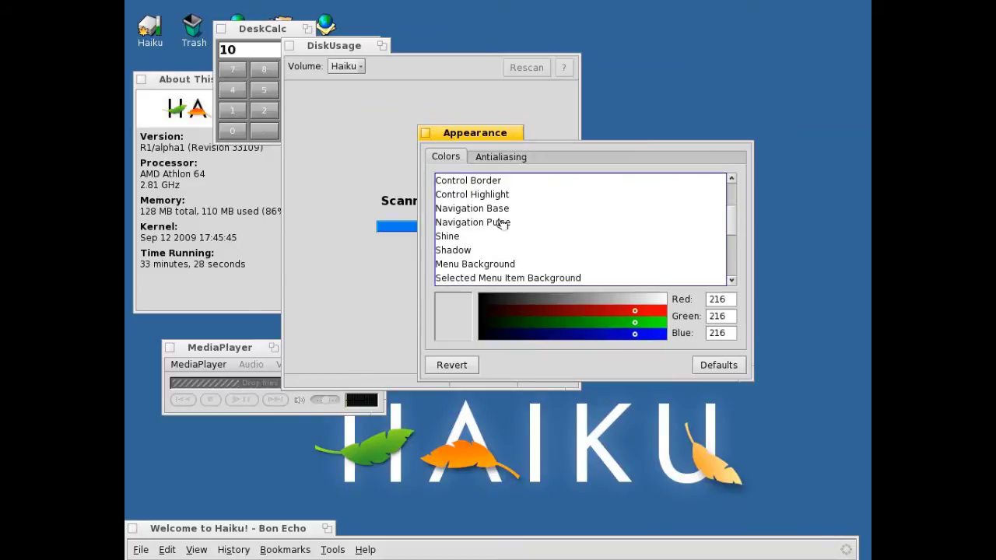
{"action": "scroll", "coordinate": [514, 233], "scroll_direction": "down", "scroll_amount": 3}
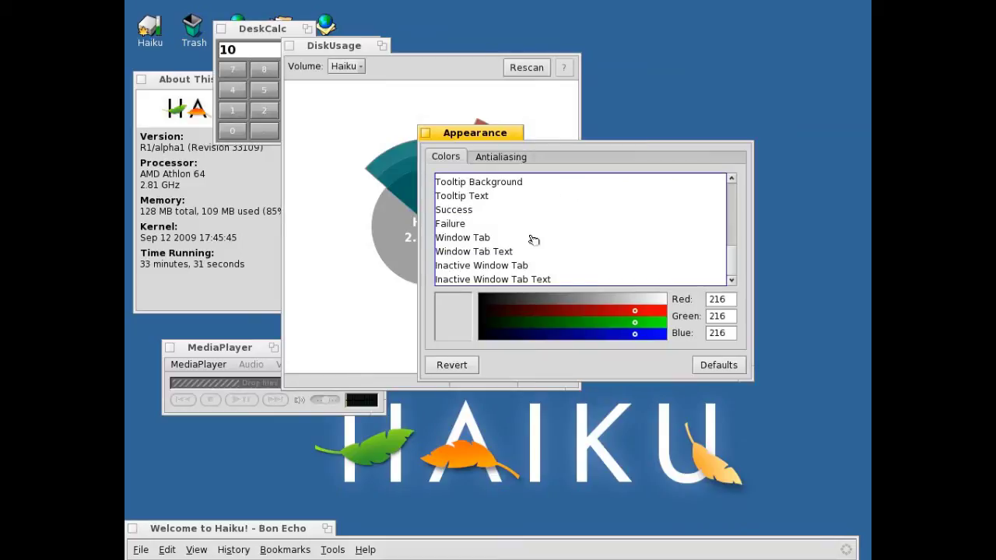
{"action": "scroll", "coordinate": [461, 189], "scroll_direction": "up", "scroll_amount": 5}
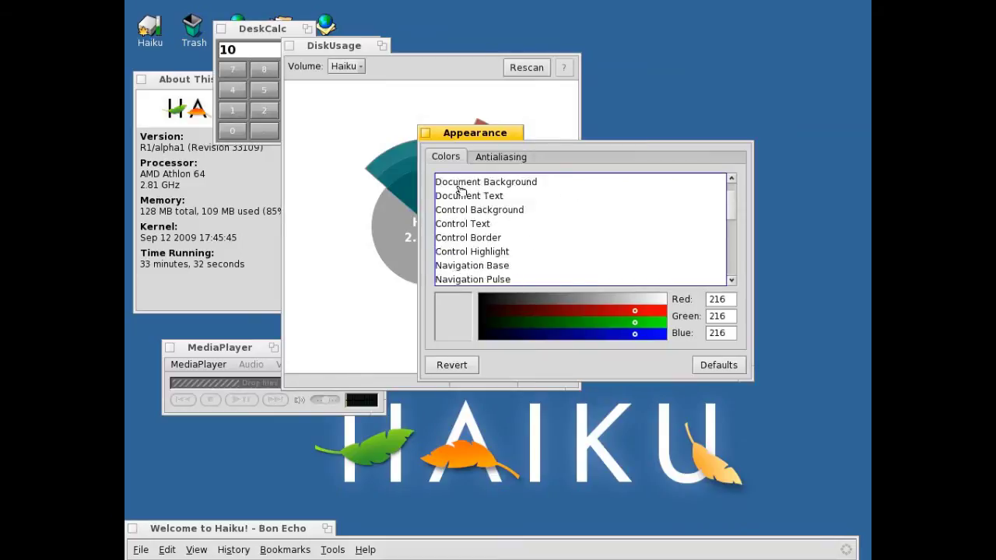
{"action": "left_click", "coordinate": [427, 136]}
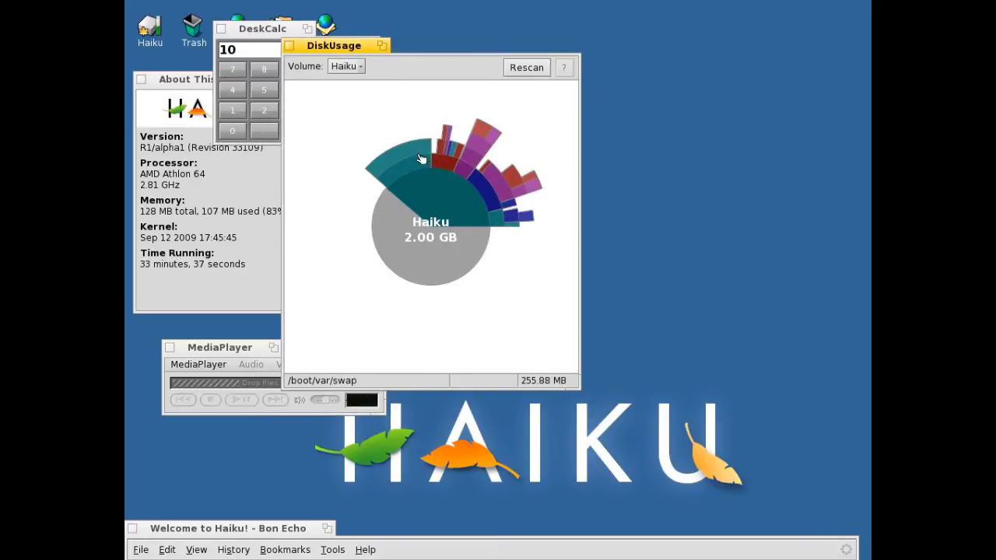
- Look through the contents of the Haiku volume's system folder
{"action": "right_click", "coordinate": [609, 188]}
{"action": "mouse_move", "coordinate": [646, 194]}
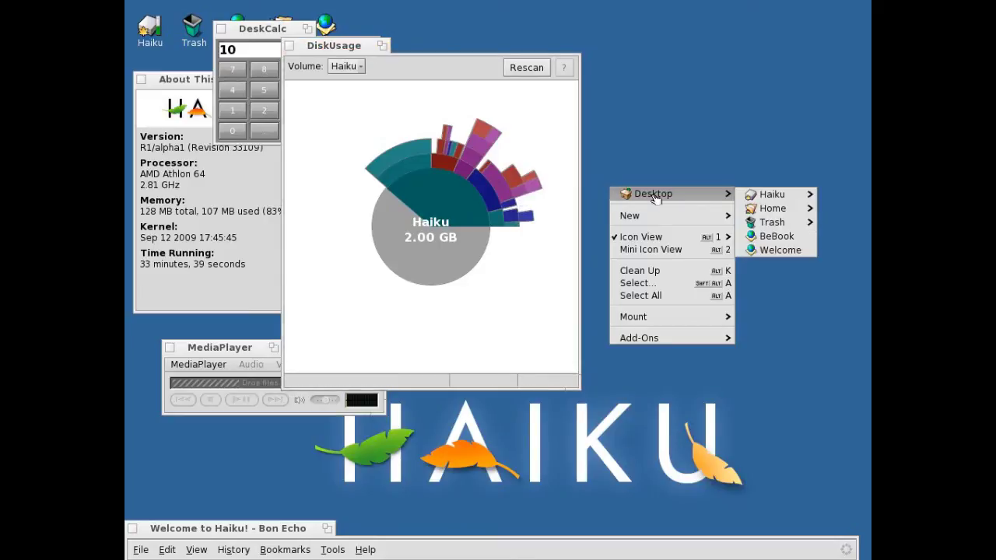
{"action": "mouse_move", "coordinate": [749, 196]}
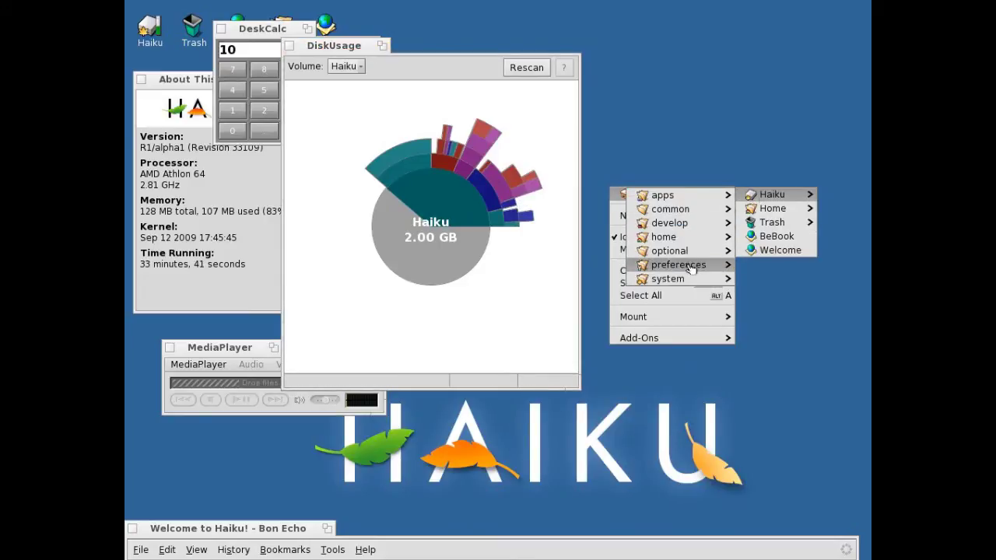
{"action": "mouse_move", "coordinate": [679, 279]}
{"action": "mouse_move", "coordinate": [753, 293]}
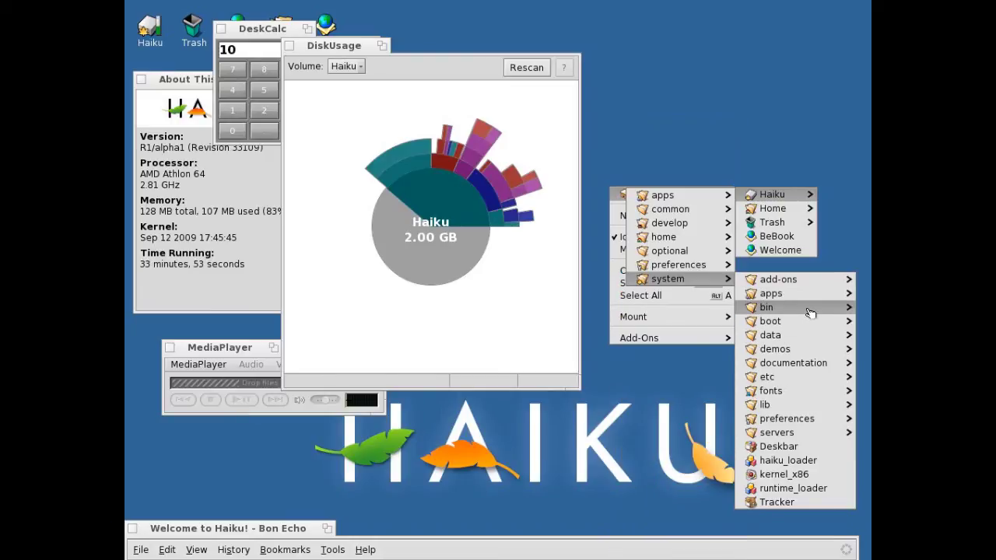
{"action": "left_click", "coordinate": [614, 68]}
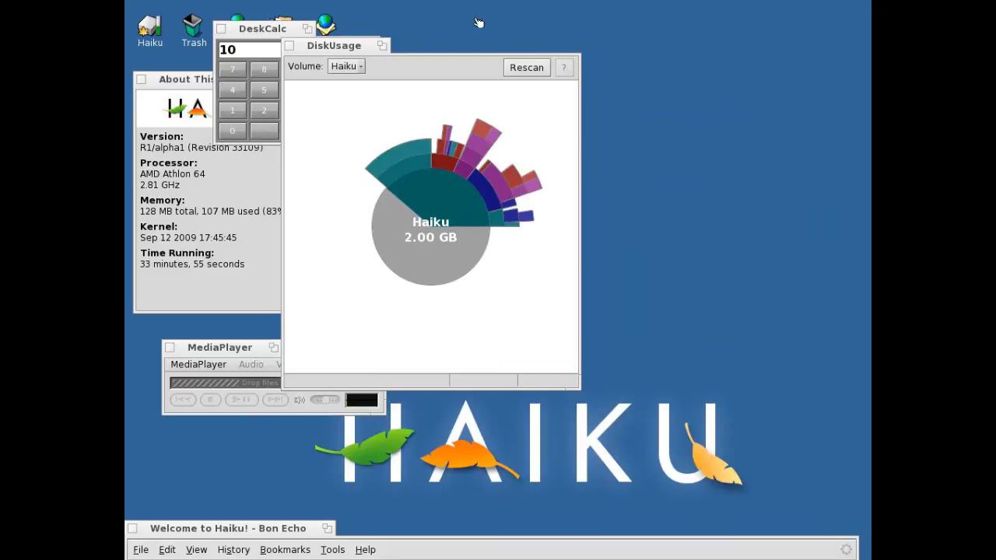
{"action": "right_click", "coordinate": [442, 14]}
{"action": "left_click", "coordinate": [580, 38]}
- Start Deskbar from the Haiku volume's system folder
{"action": "right_click", "coordinate": [520, 22]}
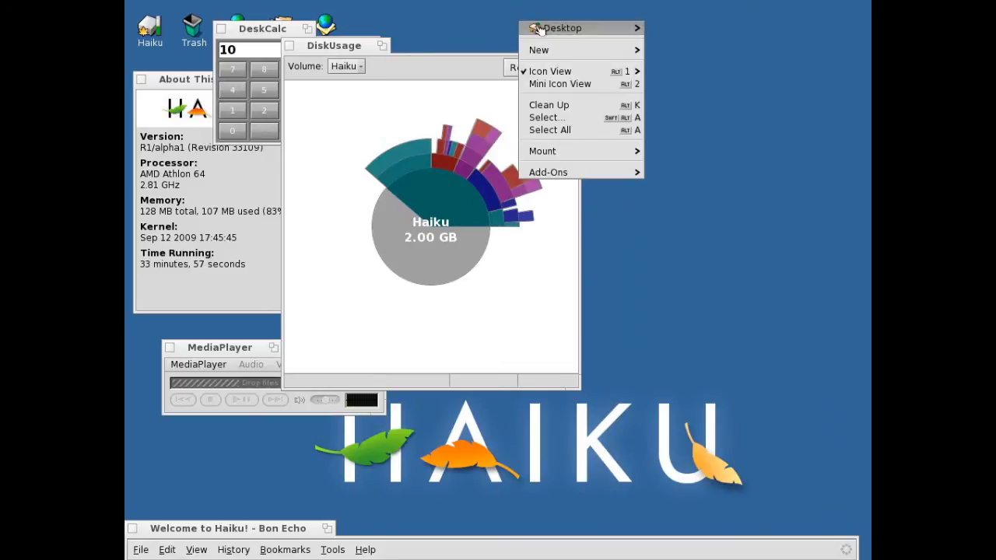
{"action": "mouse_move", "coordinate": [540, 29]}
{"action": "mouse_move", "coordinate": [676, 33]}
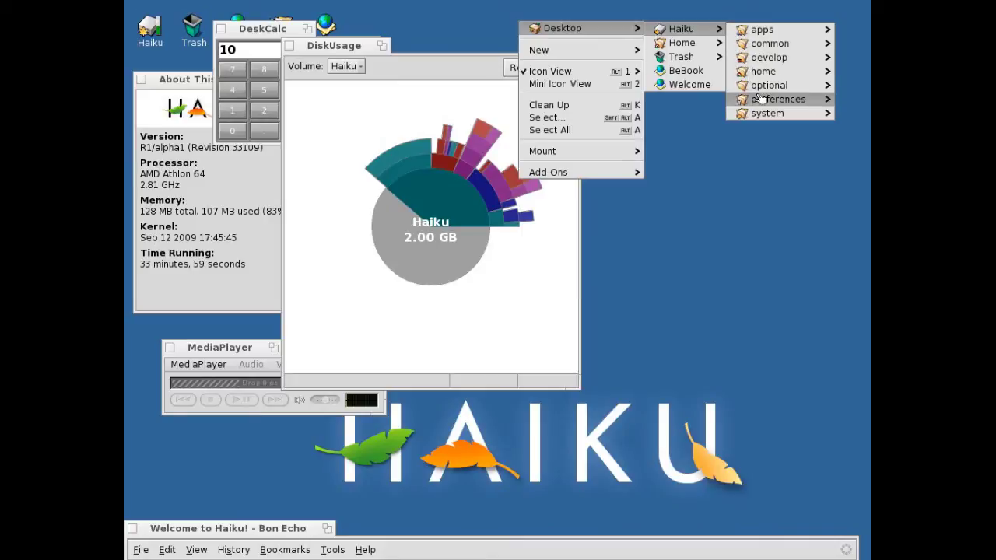
{"action": "mouse_move", "coordinate": [766, 112]}
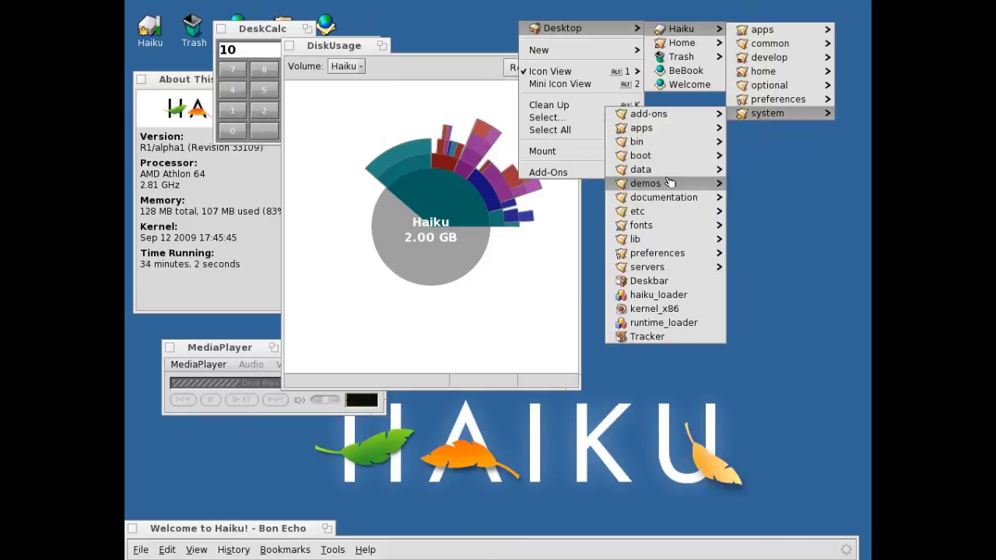
{"action": "mouse_move", "coordinate": [667, 171]}
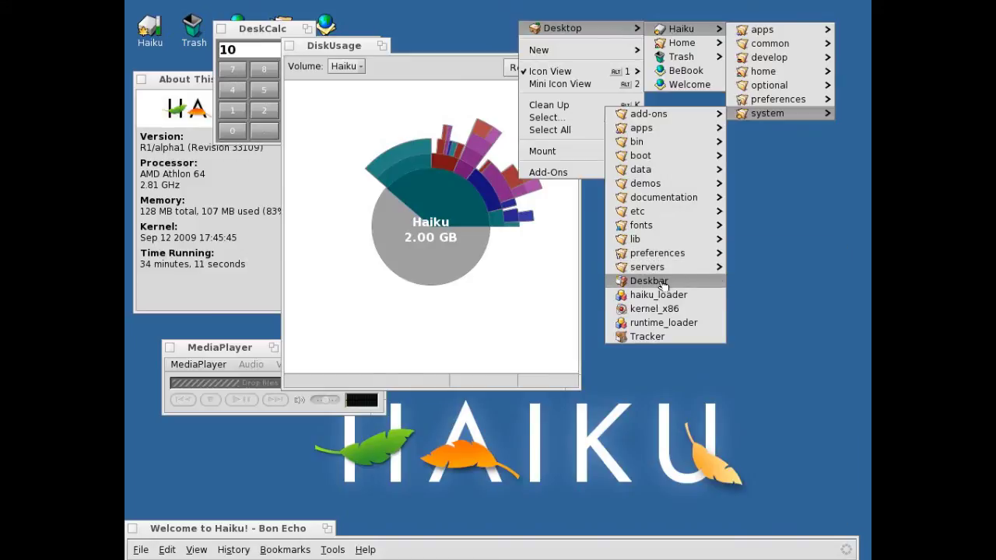
{"action": "left_click", "coordinate": [663, 283]}
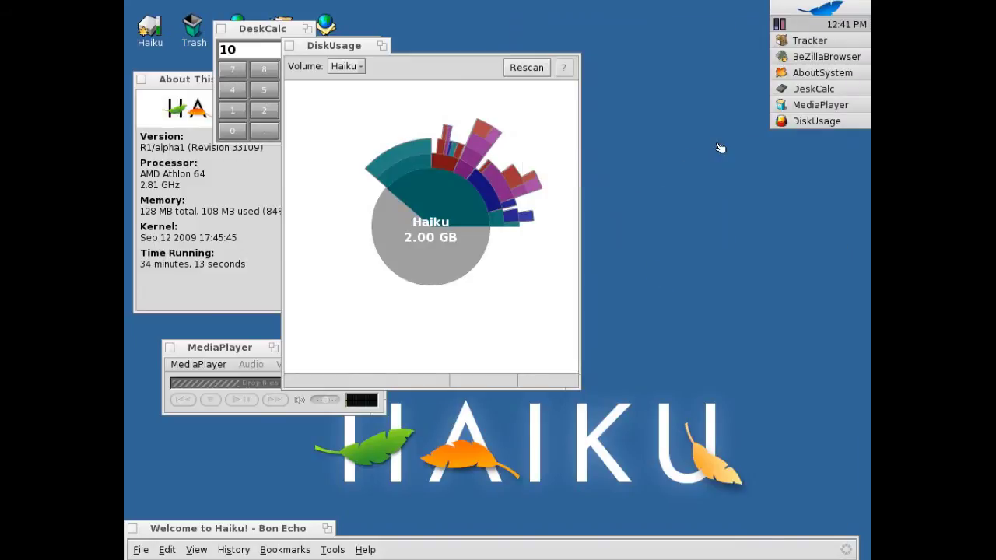
- Look through the apps, develop, optional and preferences folders of the Haiku volume from the desktop
{"action": "right_click", "coordinate": [623, 101]}
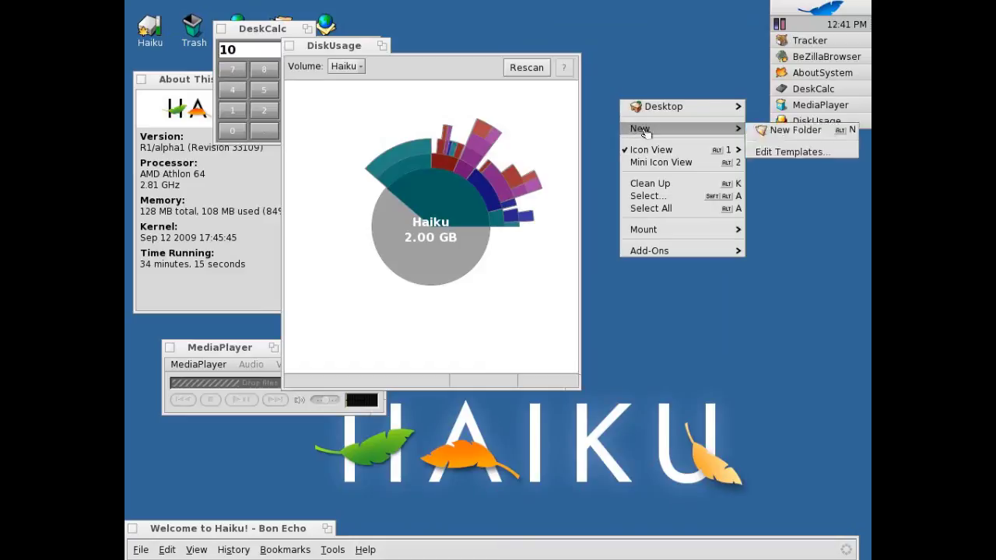
{"action": "mouse_move", "coordinate": [660, 109]}
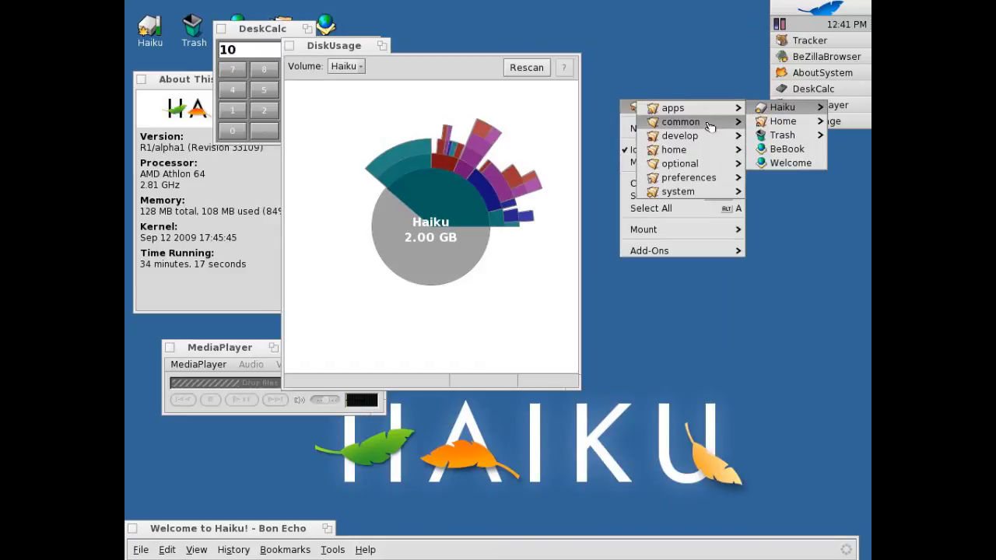
{"action": "mouse_move", "coordinate": [712, 113]}
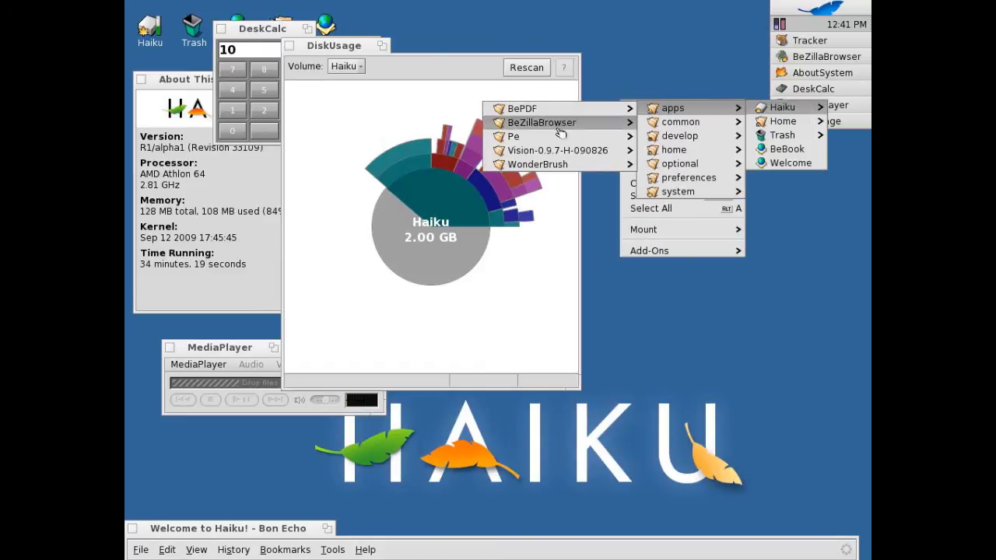
{"action": "mouse_move", "coordinate": [676, 136]}
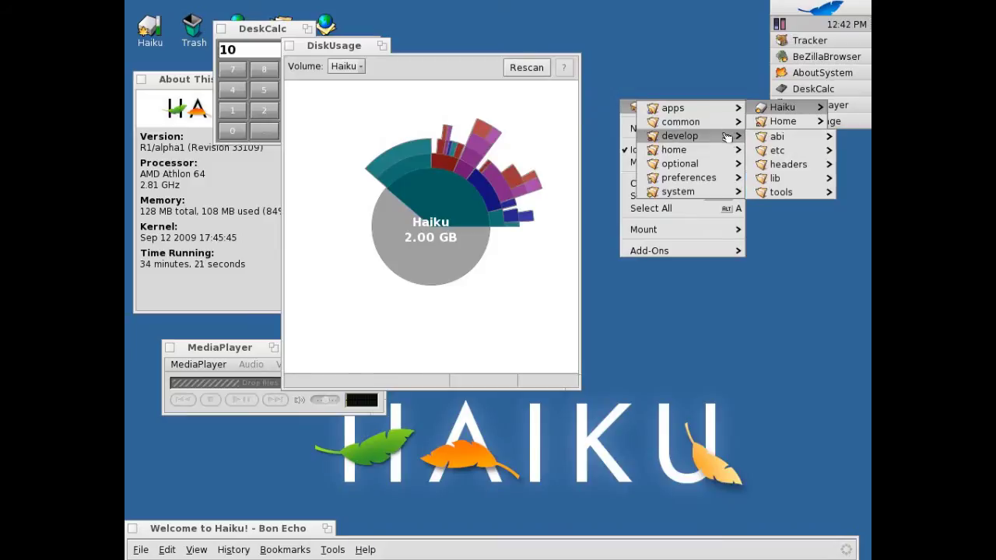
{"action": "mouse_move", "coordinate": [770, 139]}
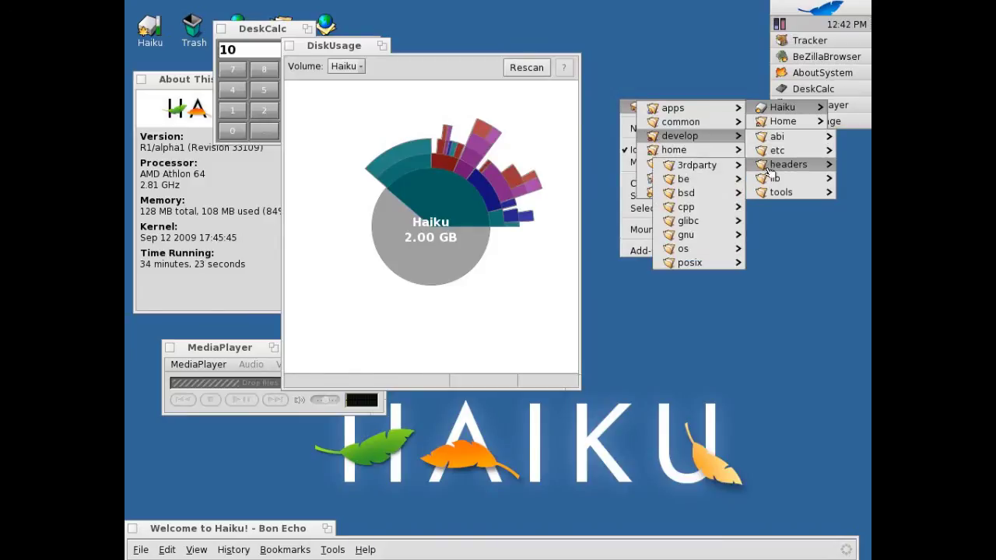
{"action": "mouse_move", "coordinate": [695, 150]}
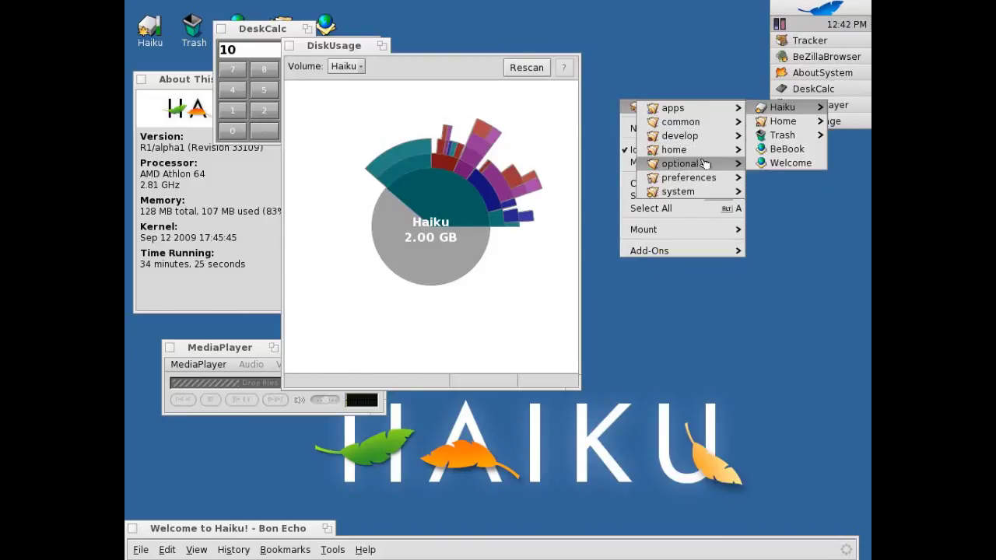
{"action": "mouse_move", "coordinate": [715, 171]}
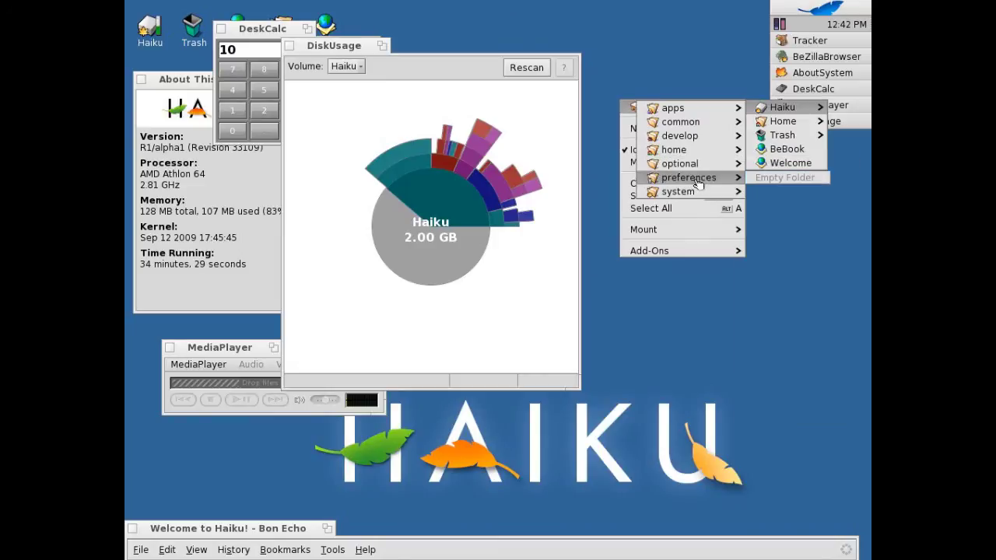
- Start ActivityMonitor from the Haiku volume's system/apps folder and move its window closer to the desktop icons
{"action": "mouse_move", "coordinate": [699, 191]}
{"action": "mouse_move", "coordinate": [767, 196]}
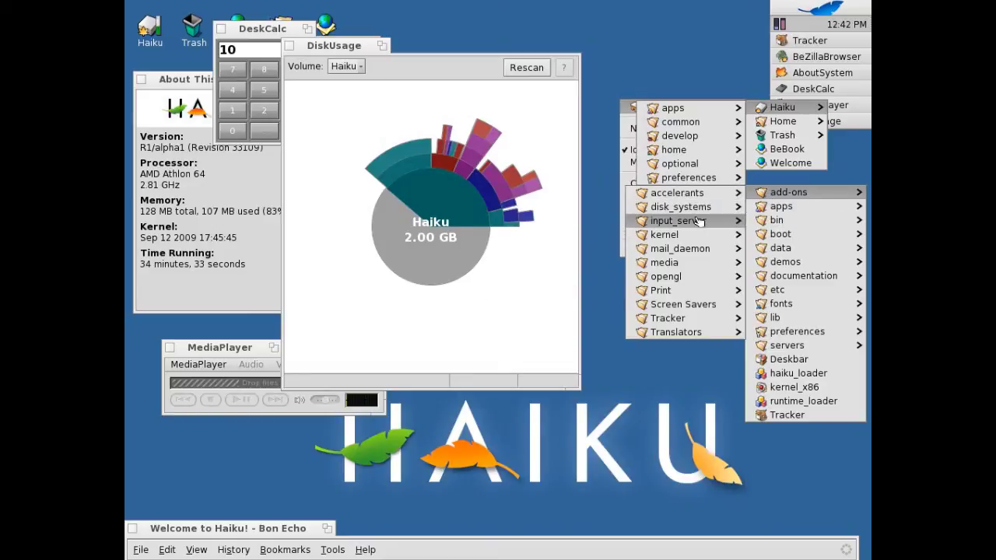
{"action": "mouse_move", "coordinate": [678, 238]}
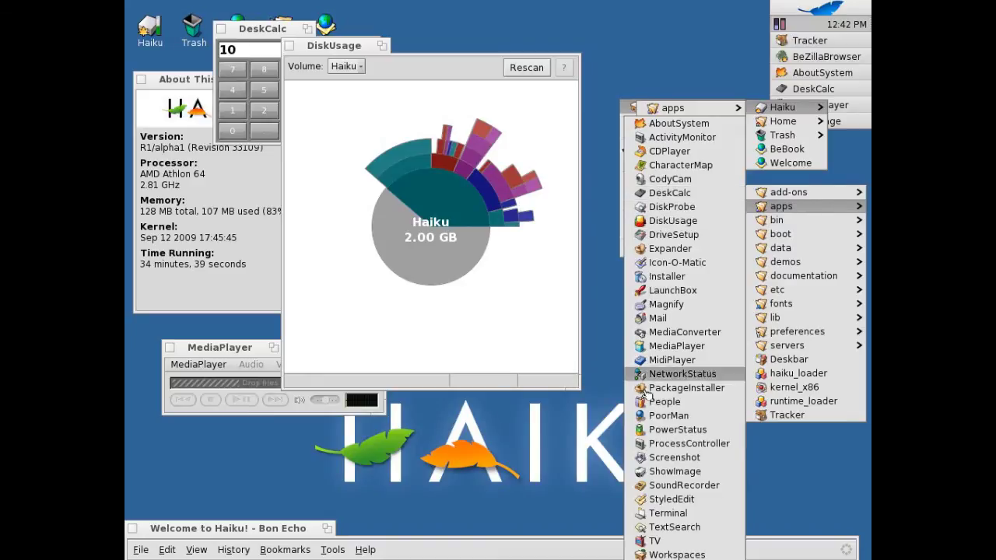
{"action": "left_click", "coordinate": [681, 139]}
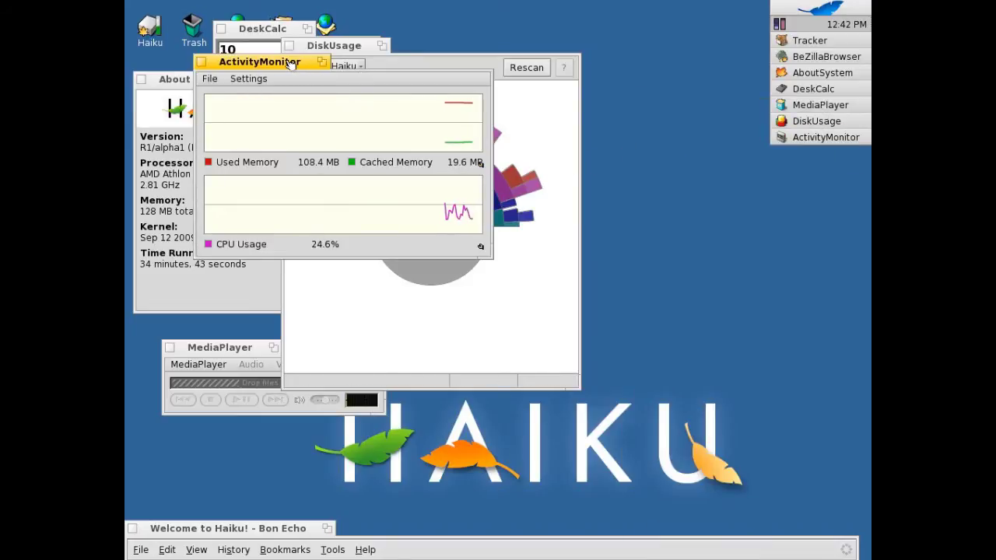
{"action": "left_click_drag", "start_coordinate": [289, 60], "coordinate": [240, 32]}
- Look through the subfolders of the Haiku volume's apps folder and bring the DiskUsage window to the front
{"action": "right_click", "coordinate": [640, 200]}
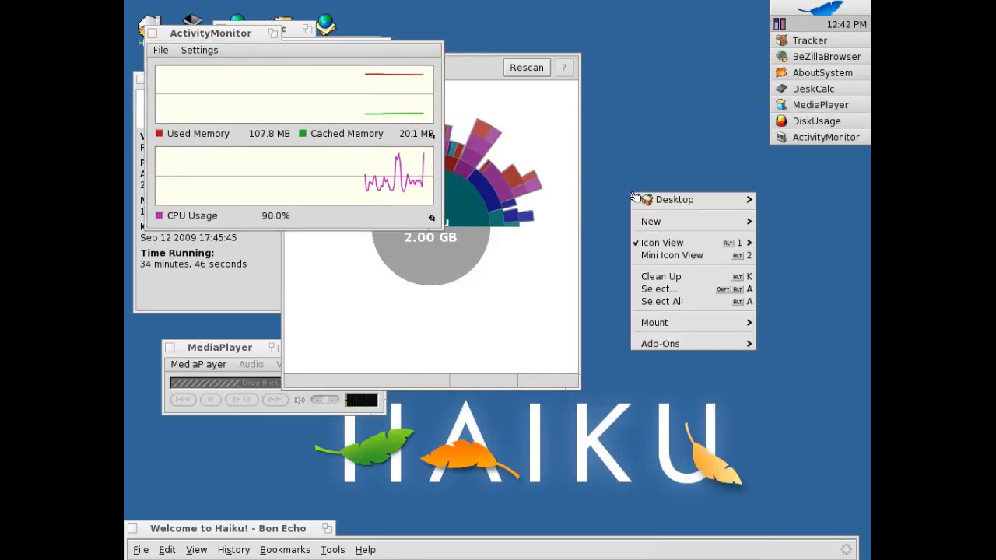
{"action": "mouse_move", "coordinate": [641, 203]}
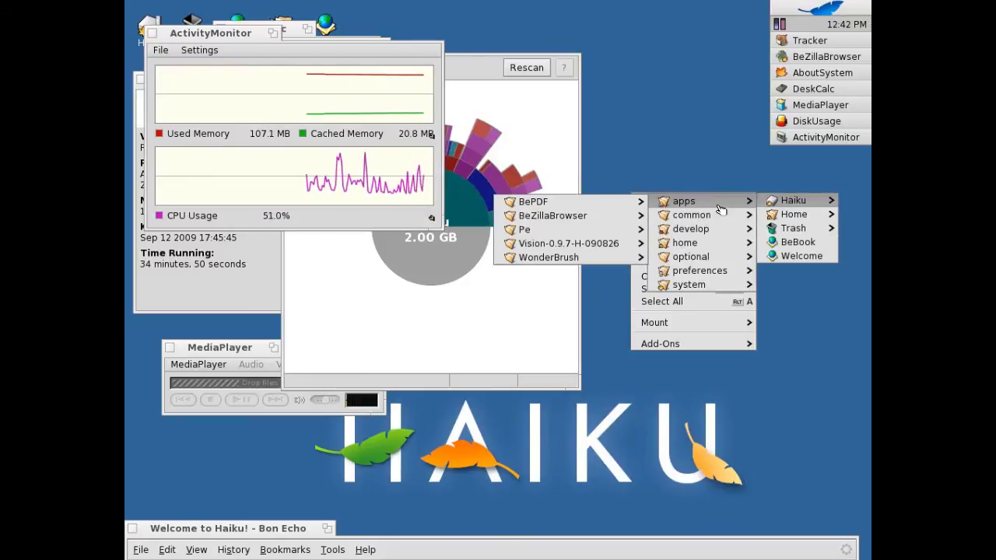
{"action": "mouse_move", "coordinate": [603, 204]}
{"action": "left_click", "coordinate": [579, 117]}
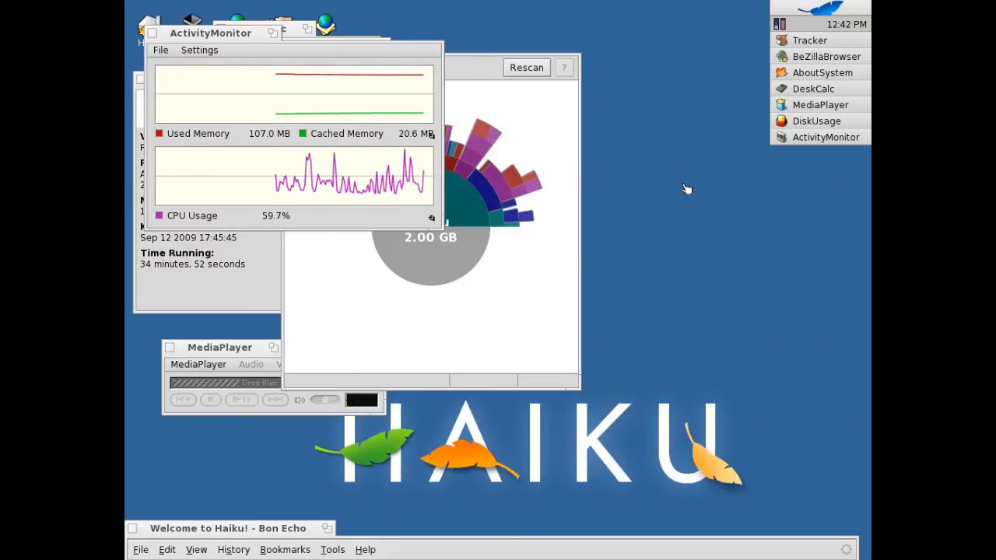
{"action": "left_click", "coordinate": [573, 106]}
- Start MediaConverter from the Haiku volume's system/apps folder and move its window down to uncover the title tabs of ActivityMonitor and DiskUsage
{"action": "right_click", "coordinate": [593, 95]}
{"action": "mouse_move", "coordinate": [611, 107]}
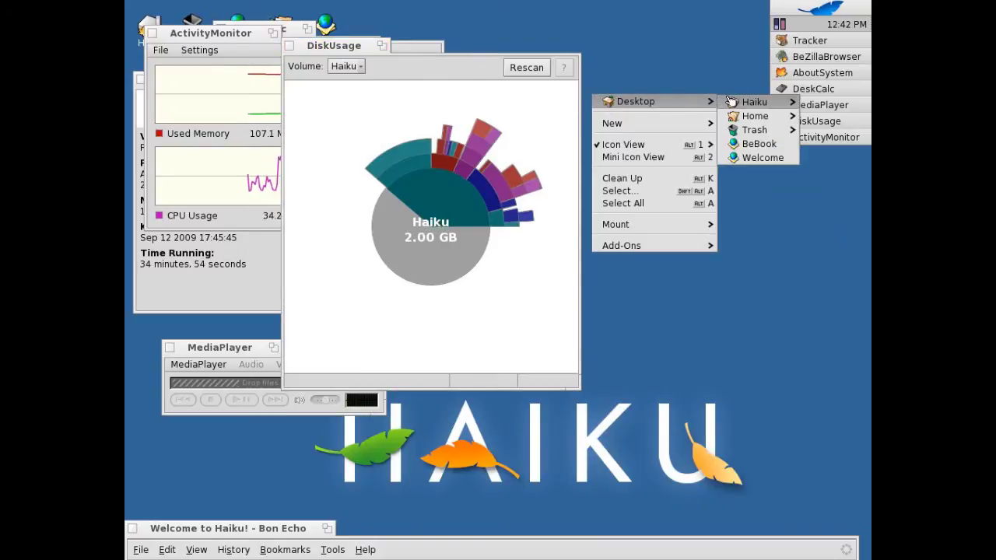
{"action": "mouse_move", "coordinate": [752, 102]}
{"action": "mouse_move", "coordinate": [701, 103]}
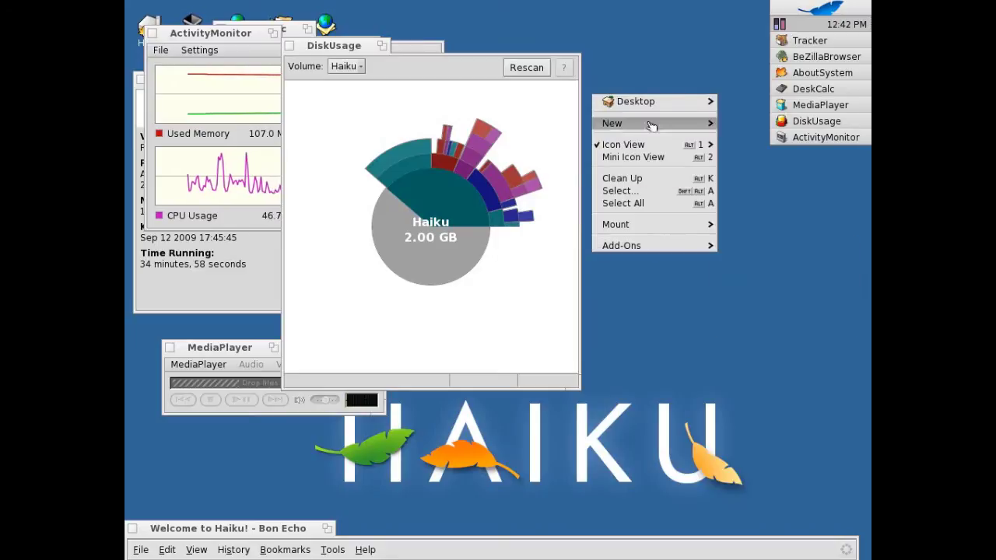
{"action": "mouse_move", "coordinate": [790, 118]}
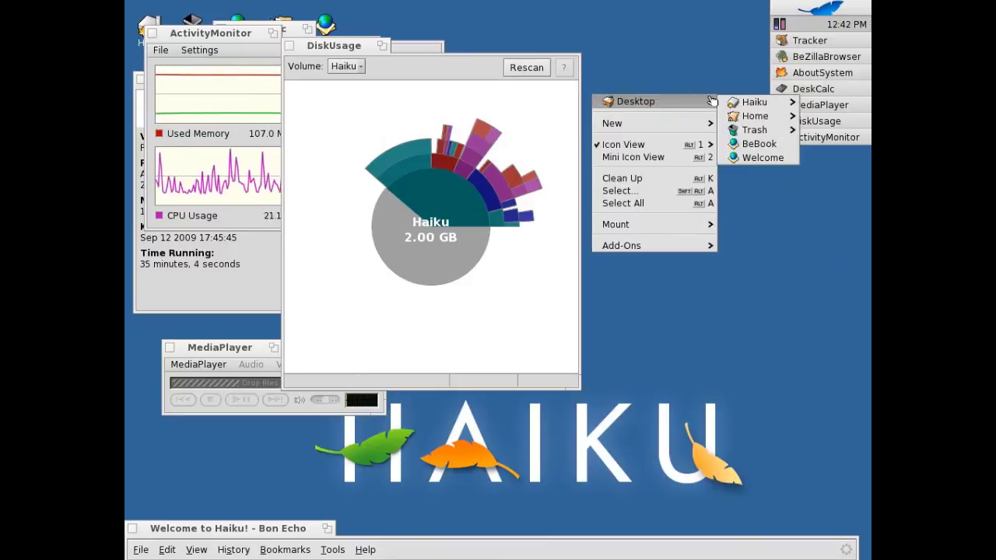
{"action": "mouse_move", "coordinate": [651, 187]}
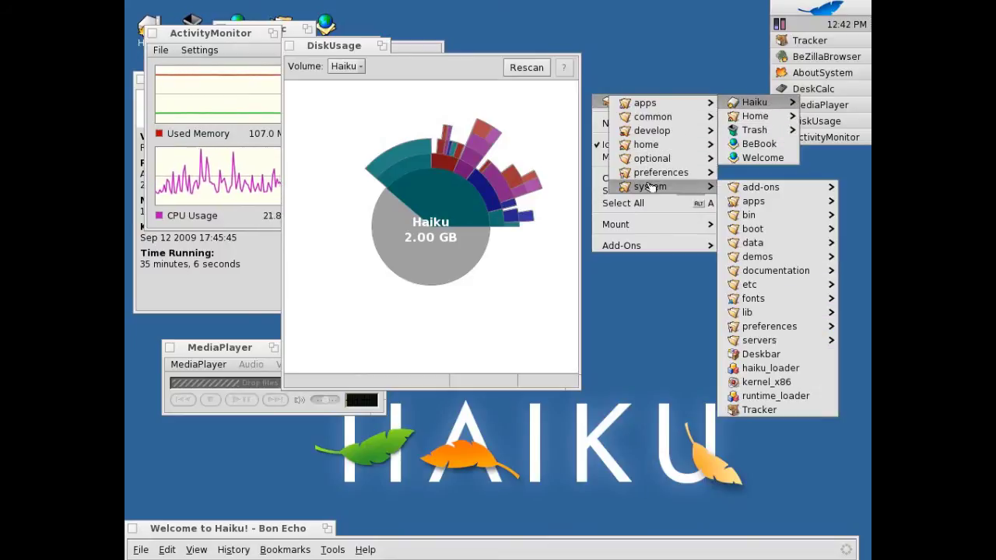
{"action": "mouse_move", "coordinate": [749, 201]}
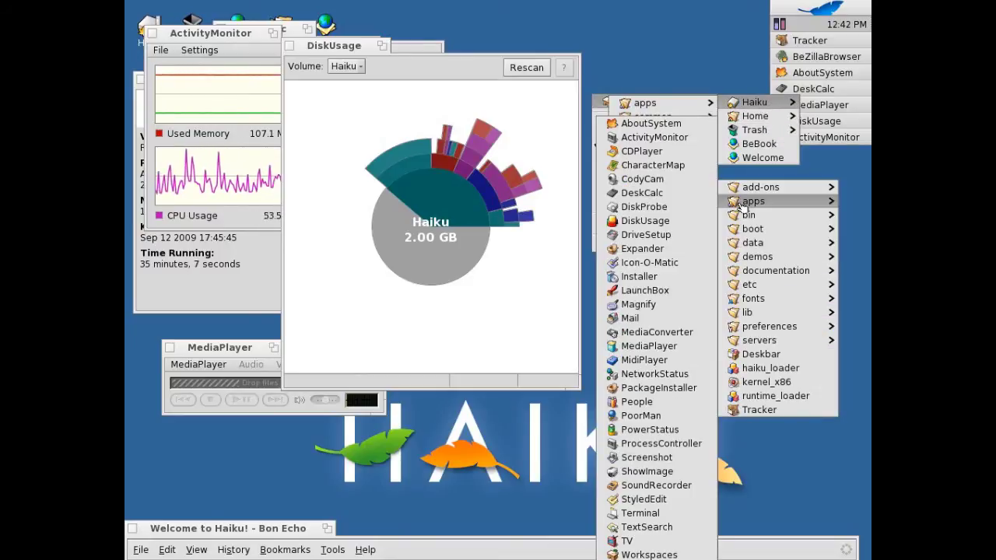
{"action": "left_click", "coordinate": [654, 333]}
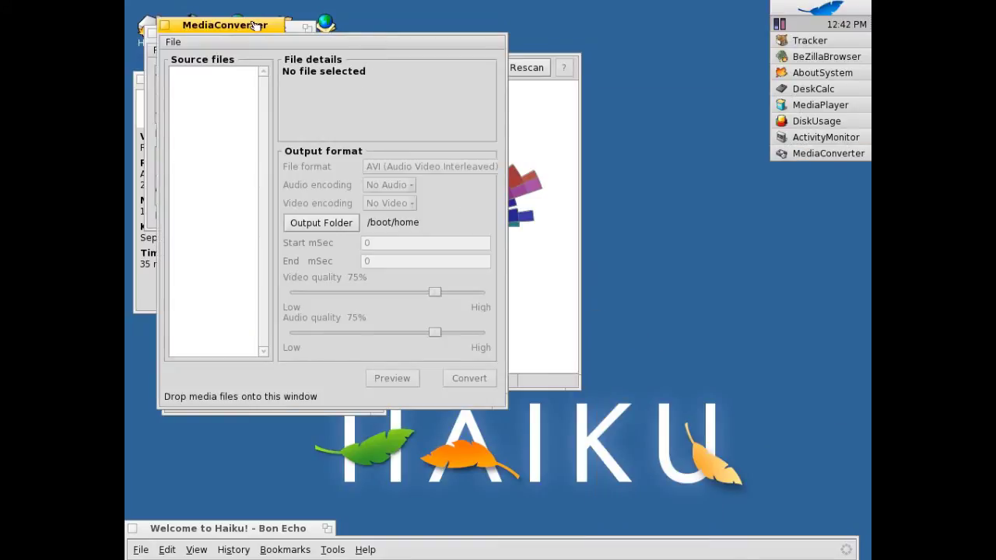
{"action": "left_click_drag", "start_coordinate": [257, 26], "coordinate": [259, 146]}
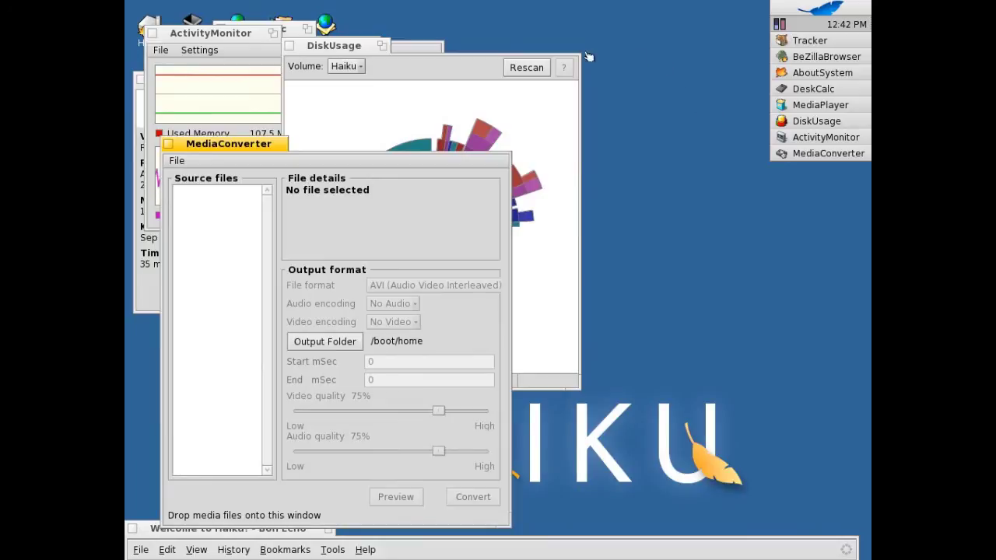
- Start the Clock demo from the Haiku volume's system/demos folder
{"action": "right_click", "coordinate": [551, 32]}
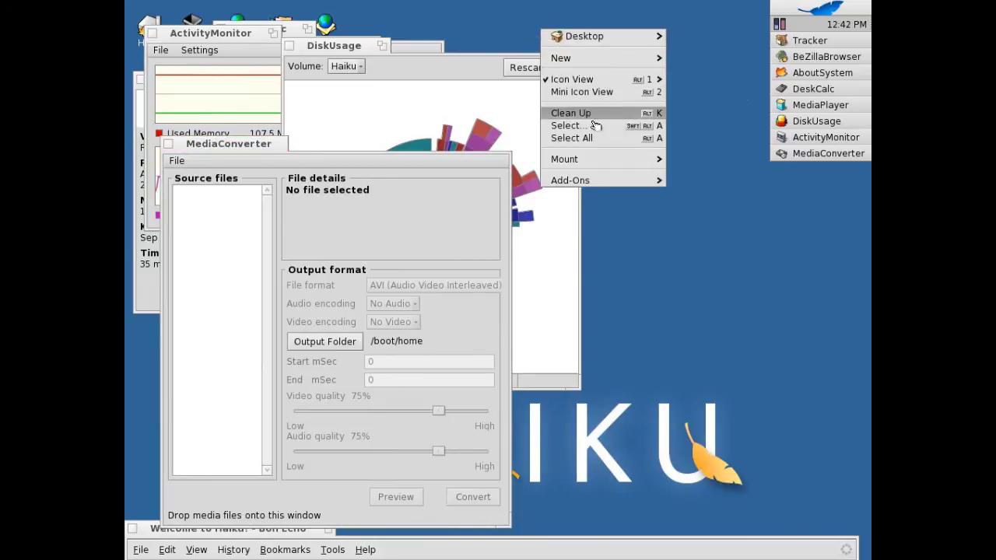
{"action": "mouse_move", "coordinate": [577, 42]}
{"action": "mouse_move", "coordinate": [692, 41]}
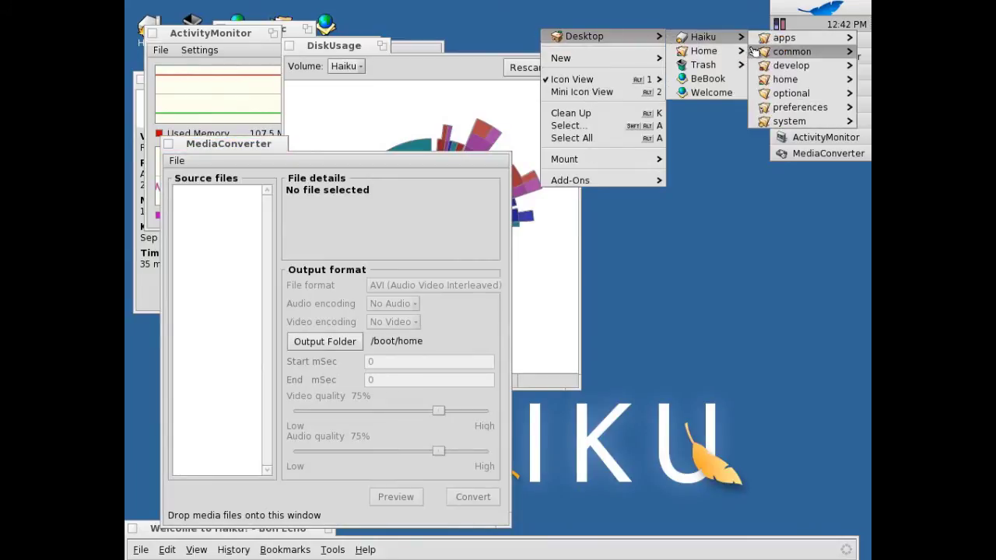
{"action": "mouse_move", "coordinate": [776, 46]}
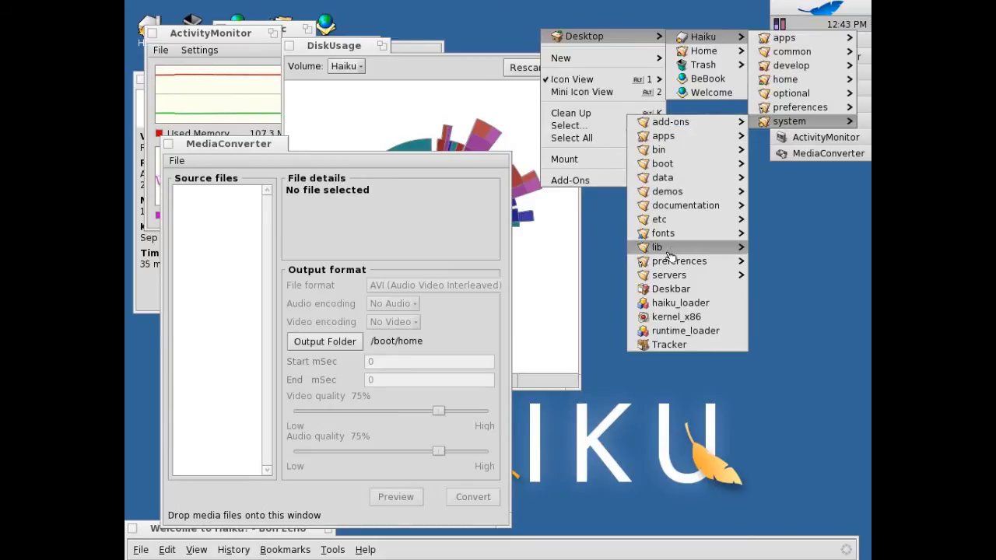
{"action": "mouse_move", "coordinate": [680, 278]}
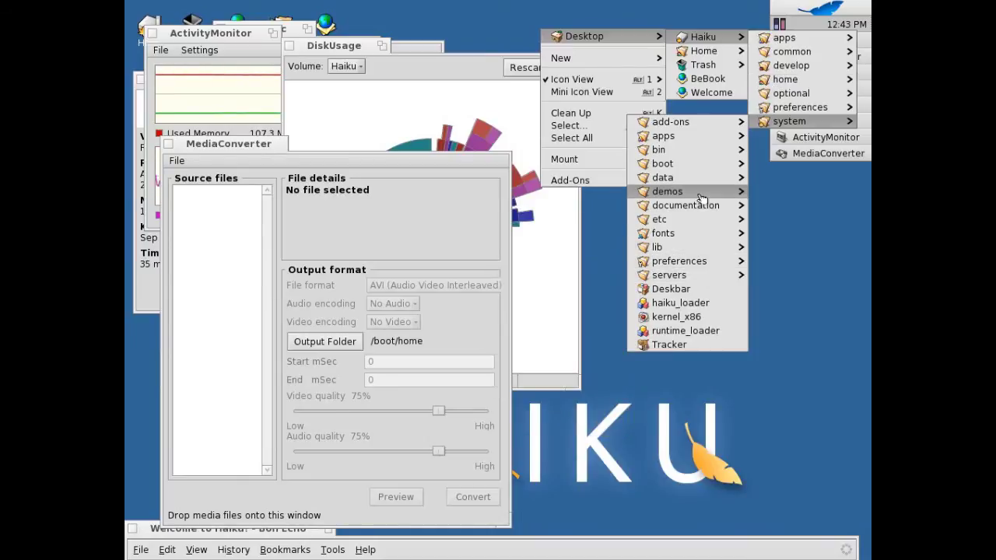
{"action": "mouse_move", "coordinate": [705, 201]}
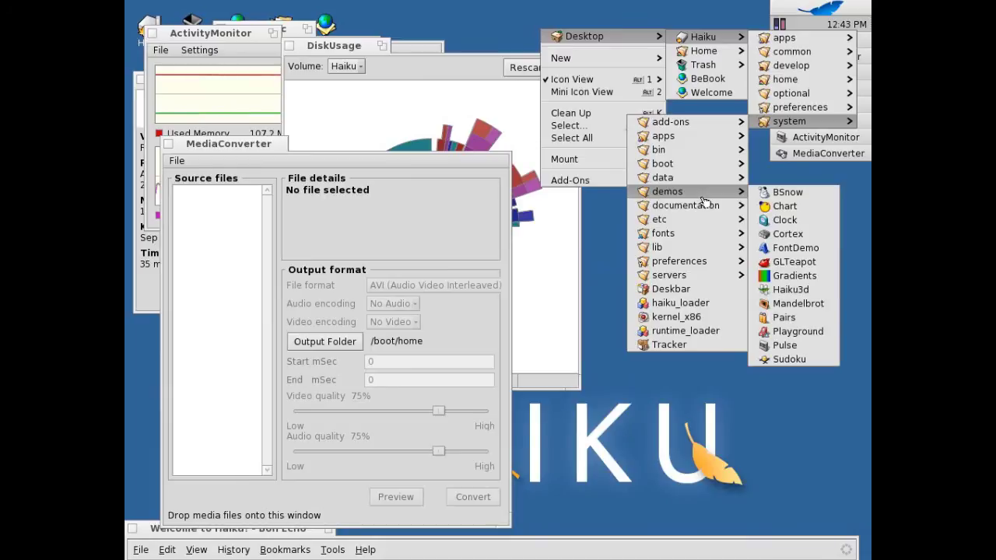
{"action": "left_click", "coordinate": [788, 223]}
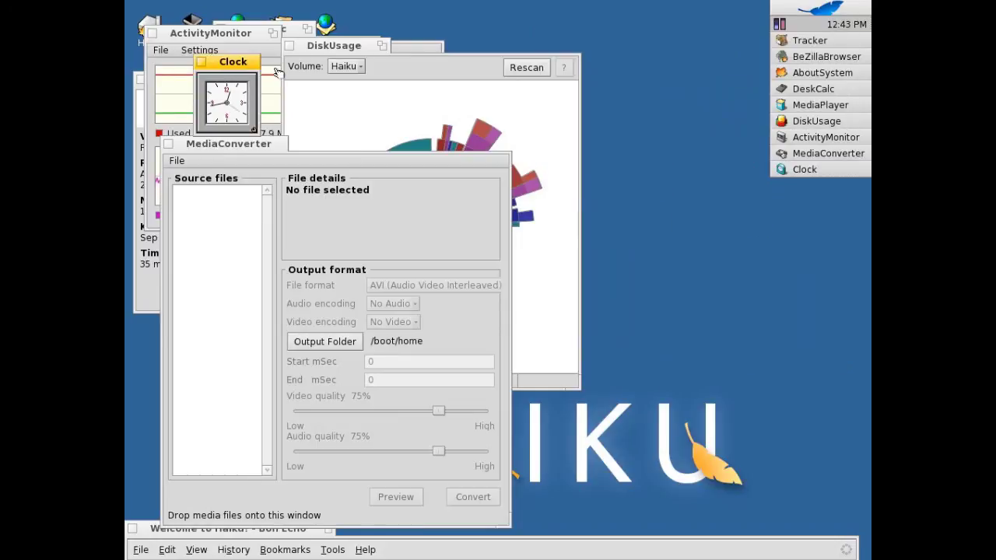
- Pull the Bon Echo window fully into view to try loading google.co.uk, and move the window back down
{"action": "left_click_drag", "start_coordinate": [194, 536], "coordinate": [198, 23]}
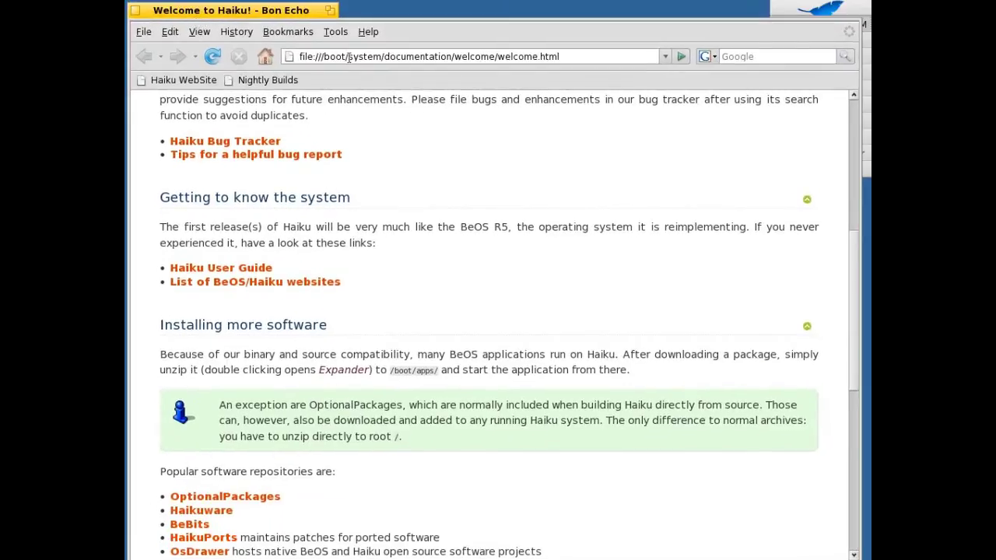
{"action": "left_click", "coordinate": [350, 59]}
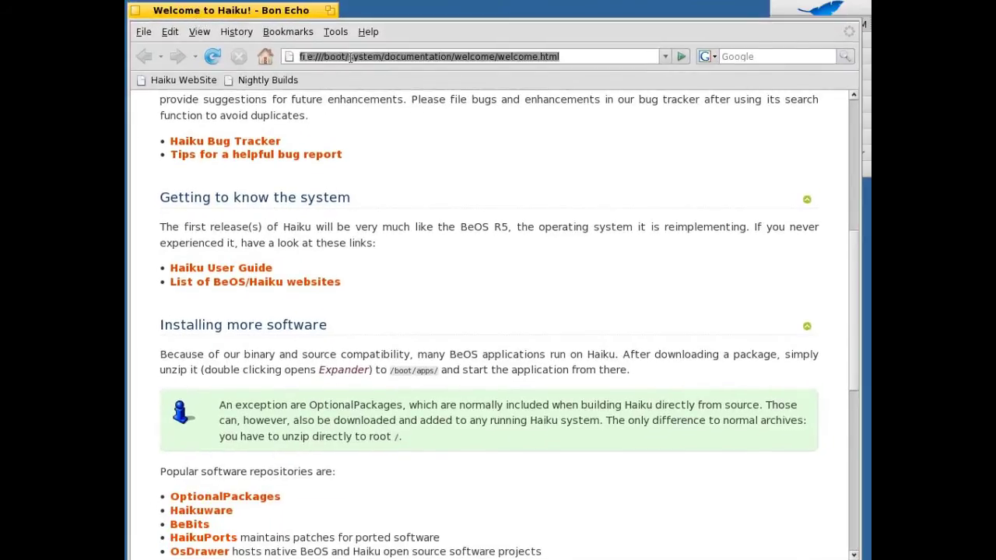
{"action": "type", "text": "google.co.uk"}
{"action": "key", "text": "Return"}
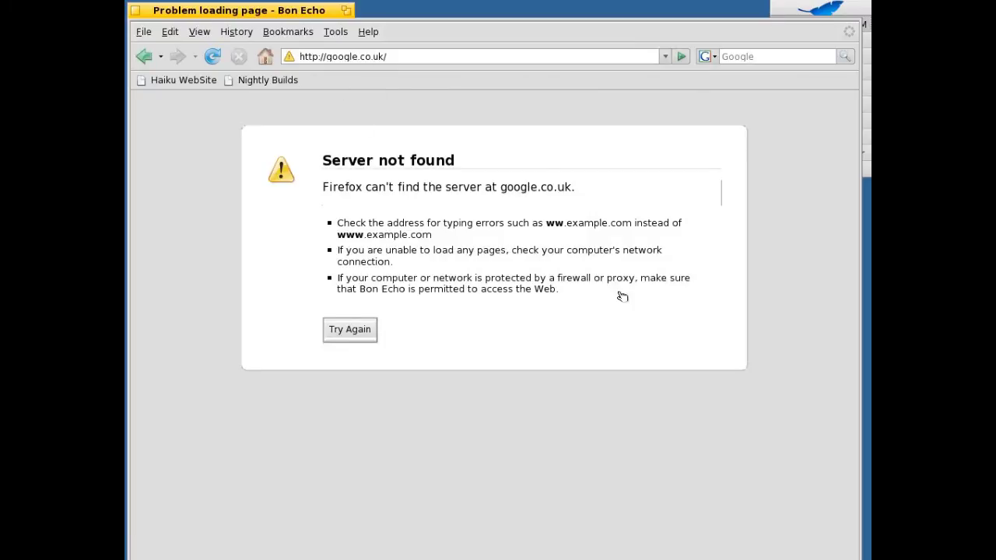
{"action": "left_click_drag", "start_coordinate": [193, 14], "coordinate": [190, 465]}
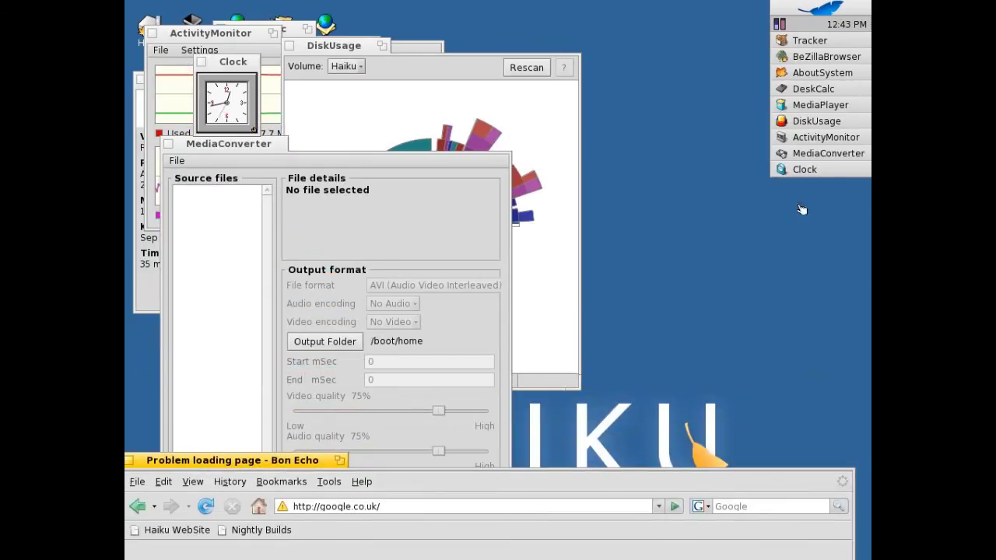
- Start the Playground demo from the Haiku volume's system/demos folder
{"action": "right_click", "coordinate": [709, 147]}
{"action": "mouse_move", "coordinate": [697, 150]}
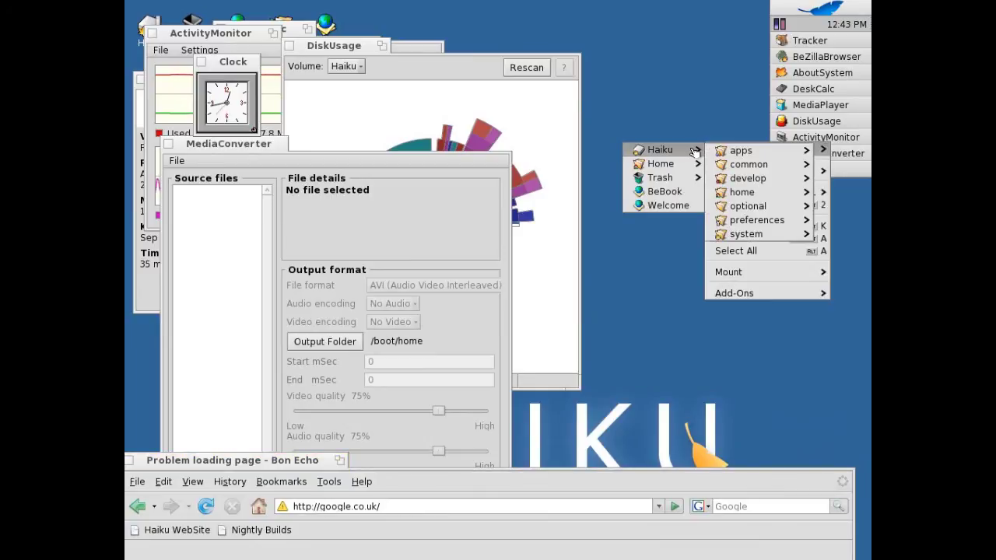
{"action": "mouse_move", "coordinate": [762, 241]}
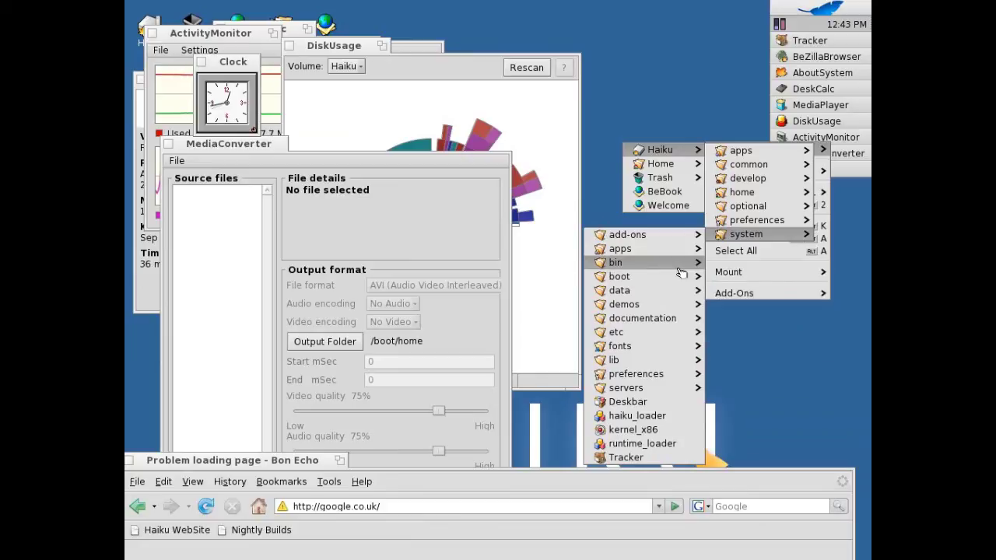
{"action": "mouse_move", "coordinate": [677, 254]}
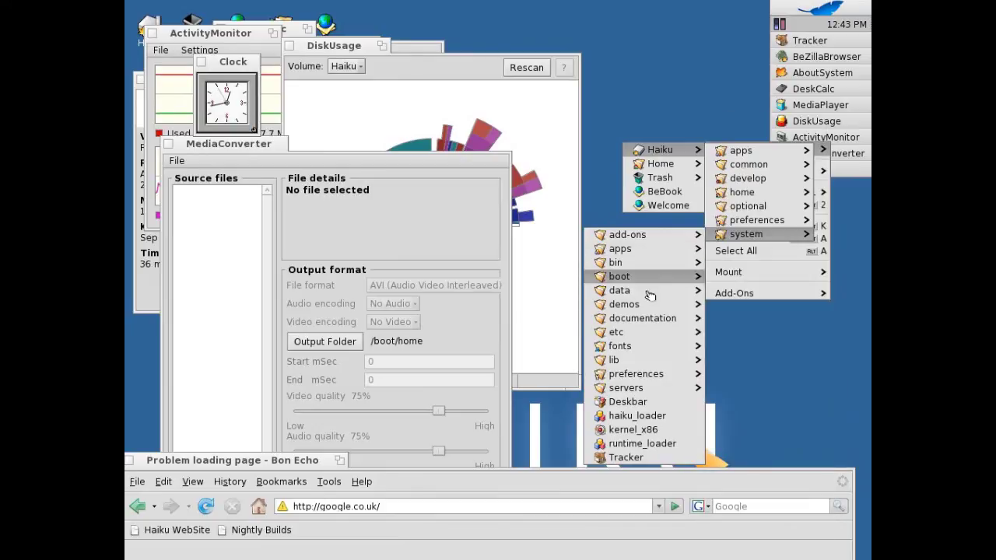
{"action": "mouse_move", "coordinate": [638, 302]}
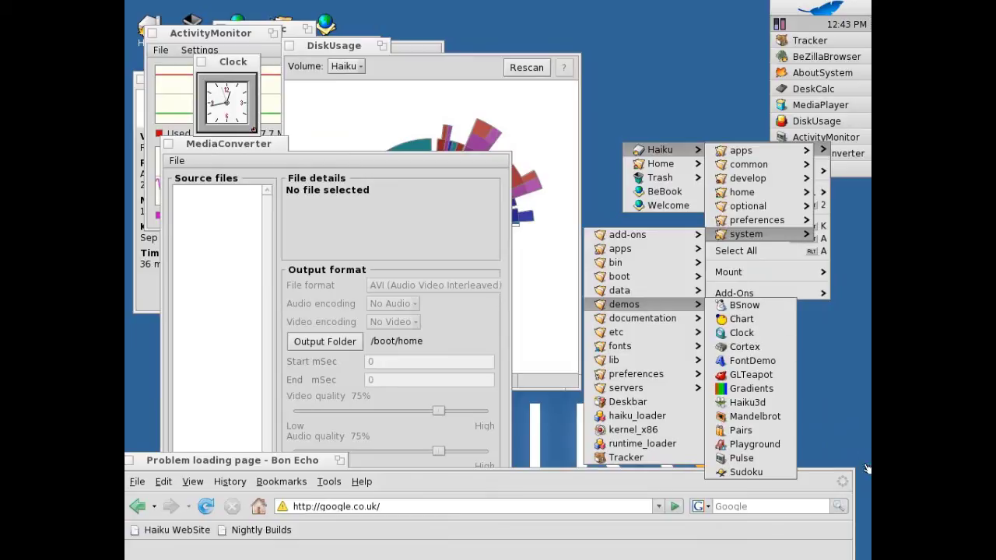
{"action": "left_click", "coordinate": [774, 445]}
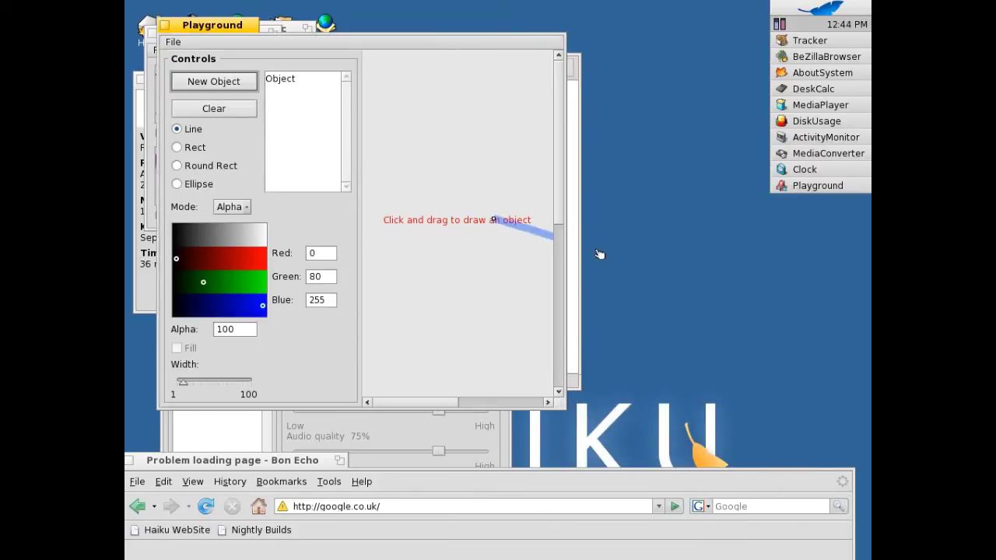
- Draw two crossing lines and a tall rectangle around them on the Playground canvas, each as a new object
{"action": "left_click_drag", "start_coordinate": [599, 255], "coordinate": [408, 243]}
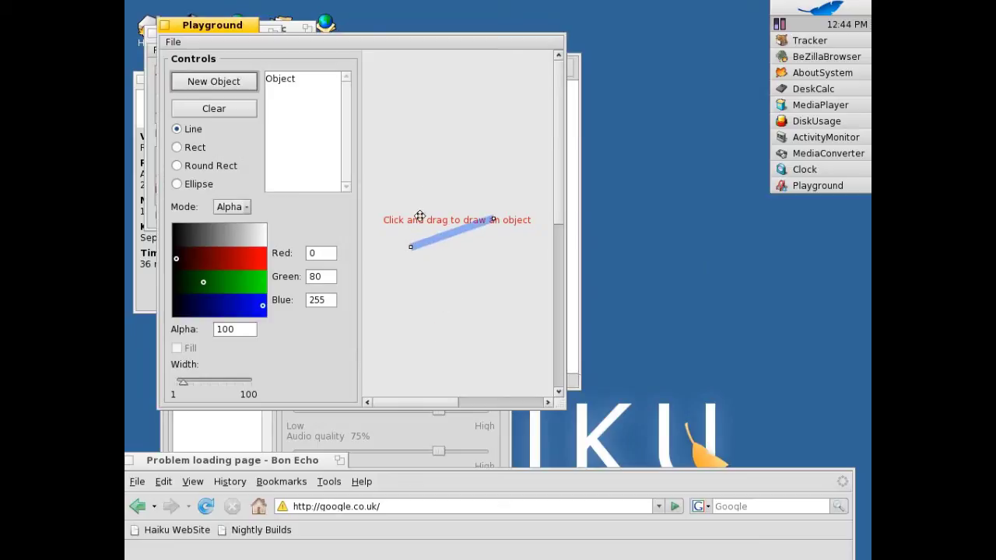
{"action": "left_click", "coordinate": [180, 83]}
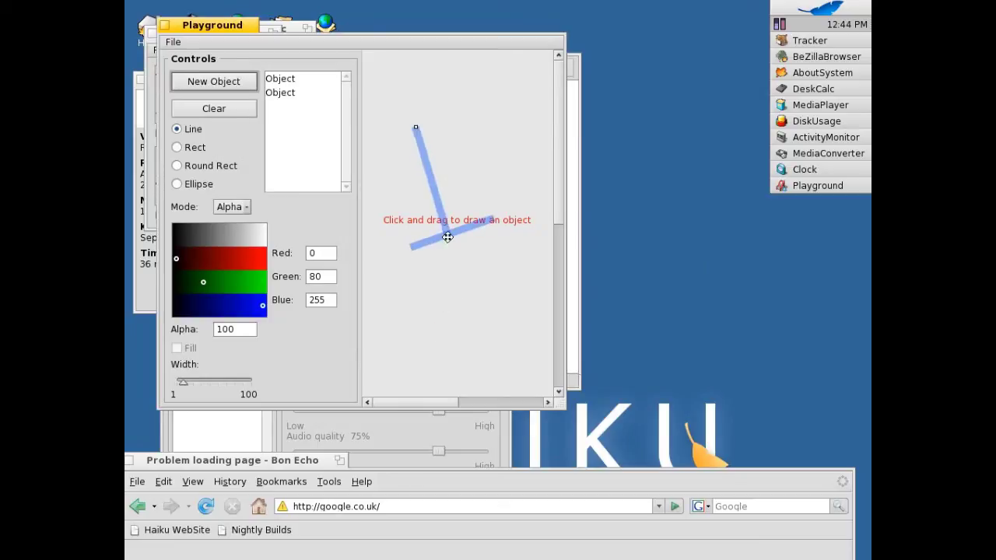
{"action": "left_click", "coordinate": [227, 81]}
{"action": "left_click_drag", "start_coordinate": [396, 80], "coordinate": [526, 370]}
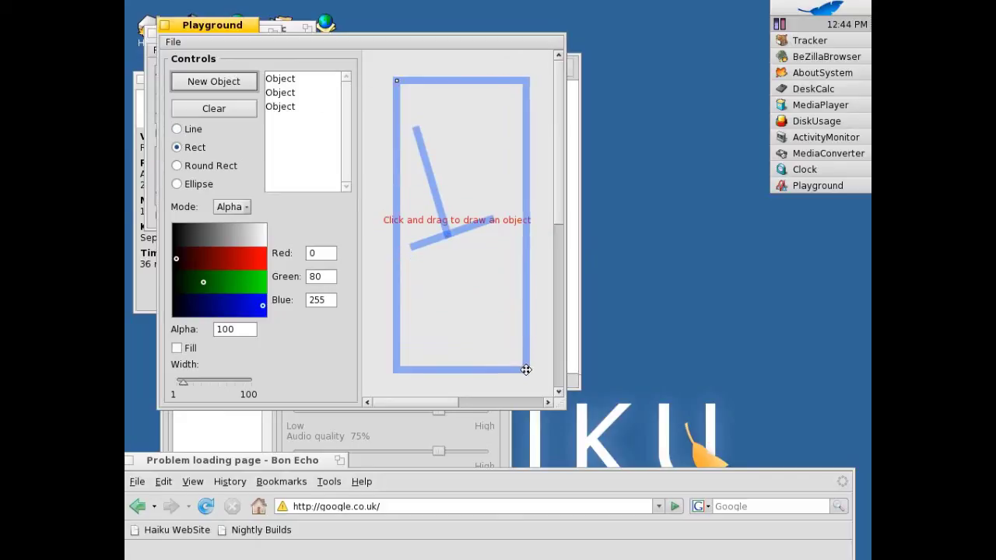
- Open the hostname file from the Haiku volume's common/settings/network folder
{"action": "right_click", "coordinate": [599, 229]}
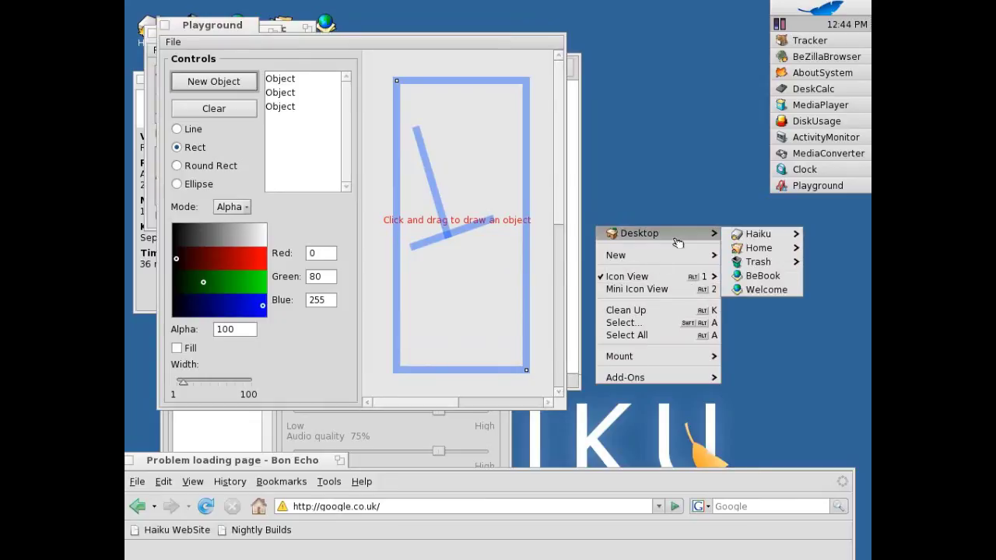
{"action": "mouse_move", "coordinate": [793, 241]}
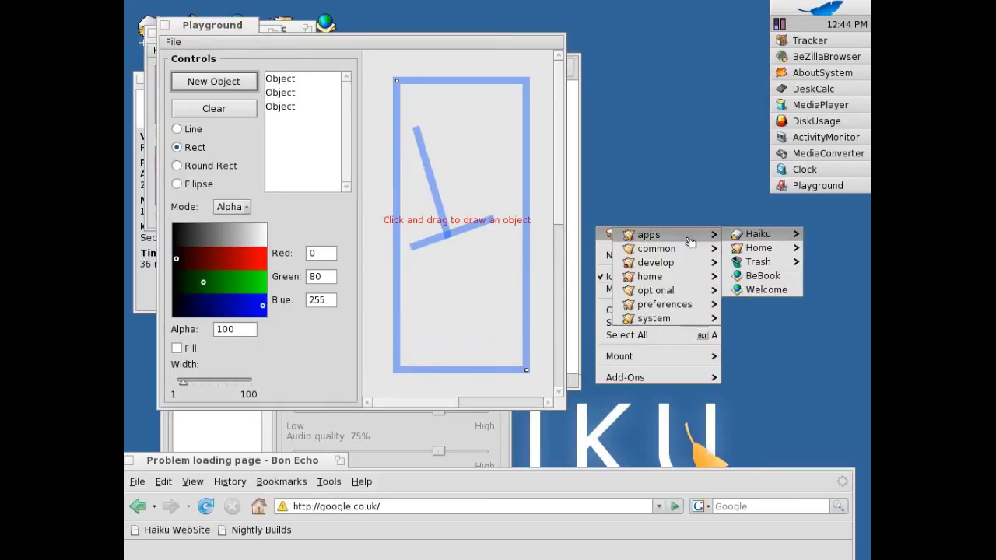
{"action": "mouse_move", "coordinate": [574, 264]}
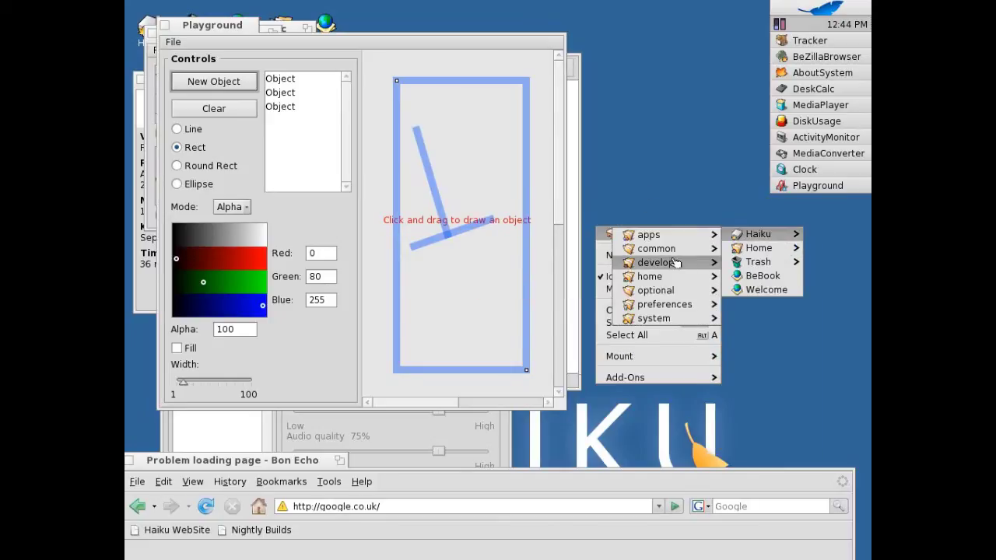
{"action": "mouse_move", "coordinate": [740, 253]}
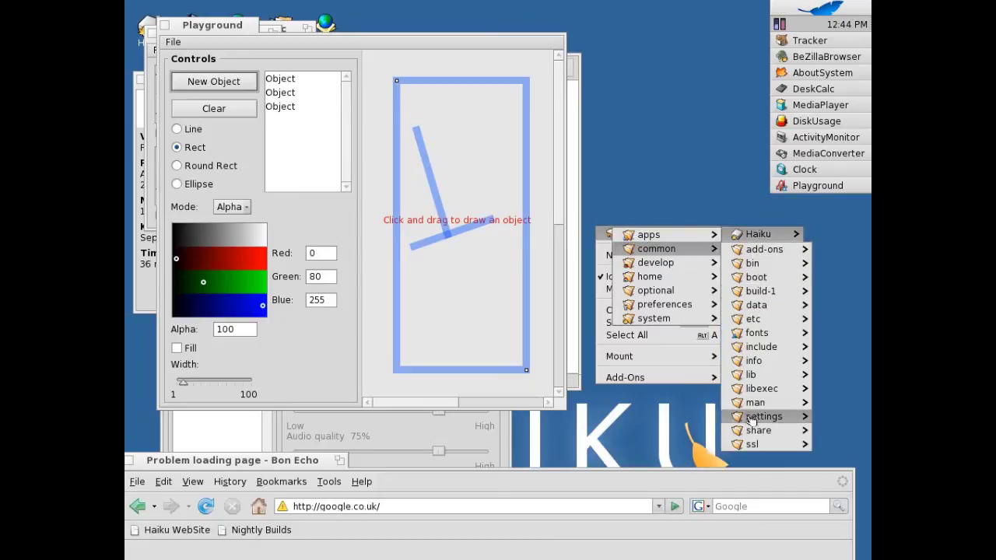
{"action": "mouse_move", "coordinate": [749, 433]}
{"action": "mouse_move", "coordinate": [685, 418]}
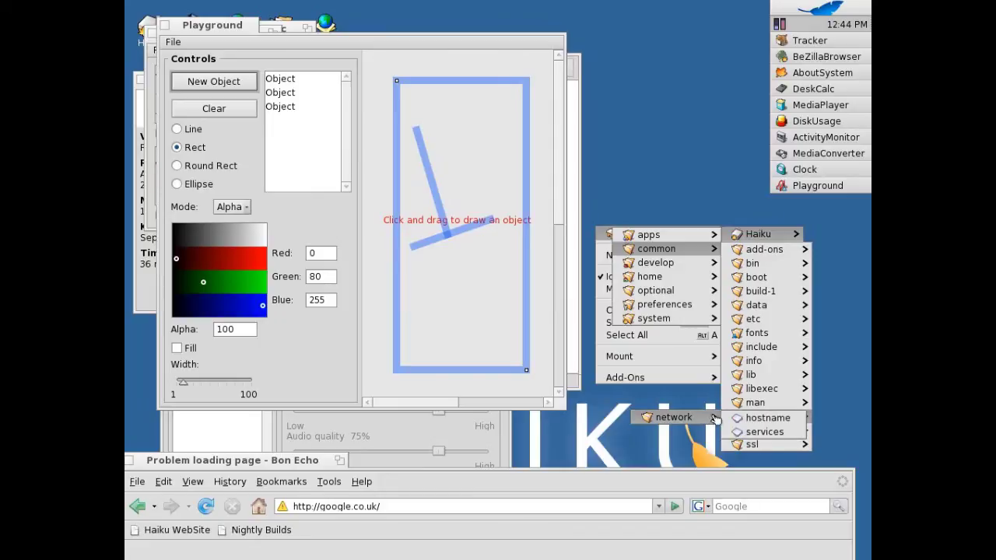
{"action": "left_click", "coordinate": [754, 420]}
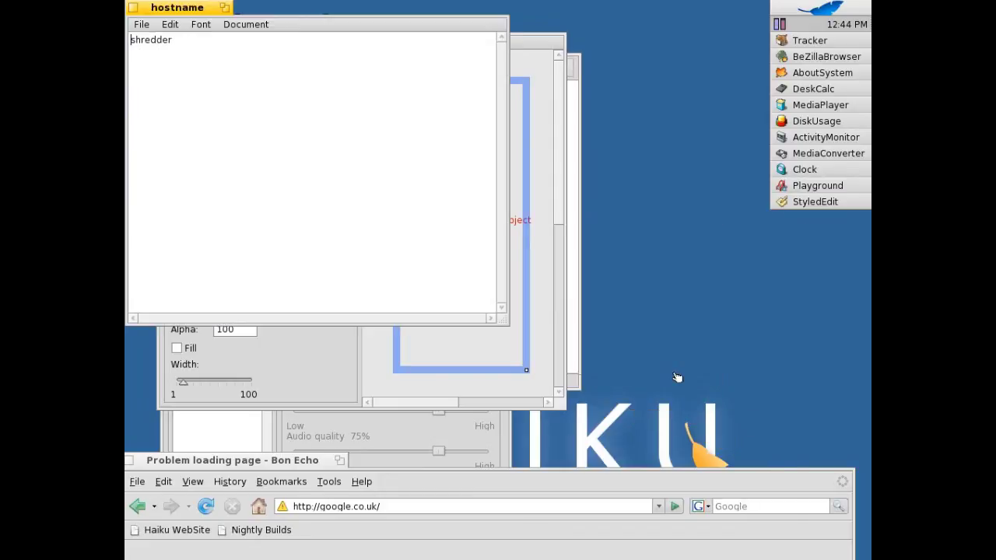
{"action": "right_click", "coordinate": [673, 372]}
{"action": "mouse_move", "coordinate": [731, 379]}
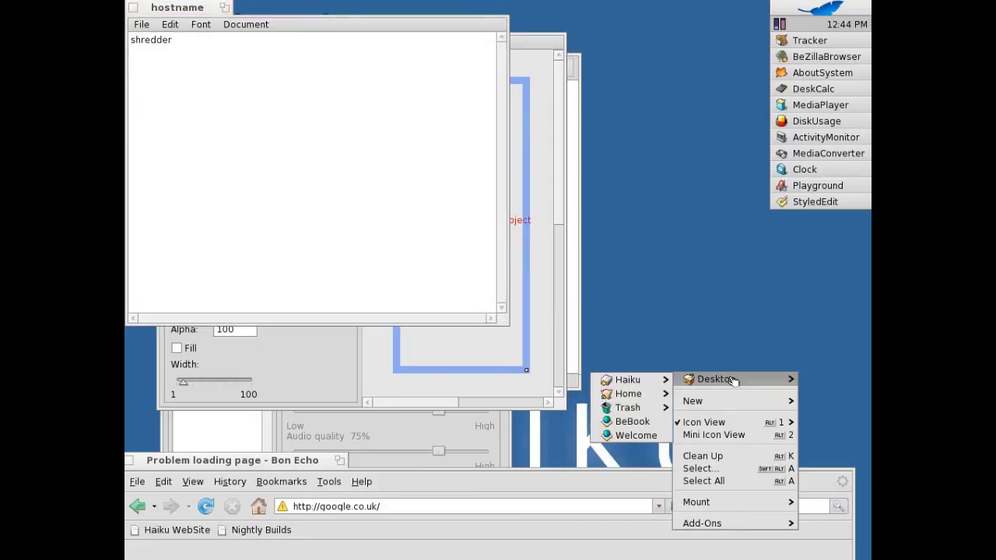
{"action": "left_click", "coordinate": [605, 176]}
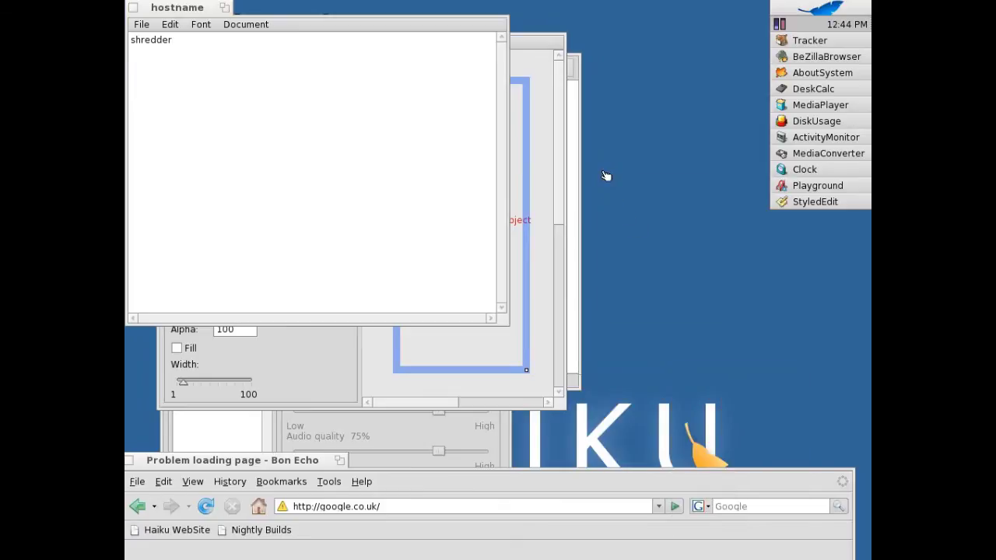
{"action": "right_click", "coordinate": [603, 173]}
{"action": "mouse_move", "coordinate": [632, 180]}
{"action": "mouse_move", "coordinate": [782, 179]}
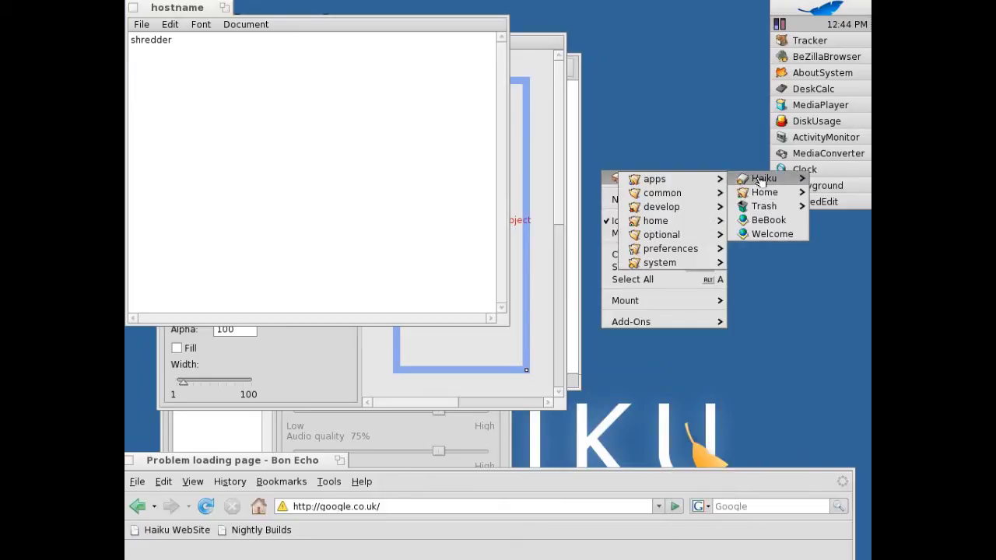
{"action": "mouse_move", "coordinate": [817, 418]}
{"action": "left_click", "coordinate": [600, 93]}
- Start the ScreenSaver preferences from the Haiku volume's system/preferences folder
{"action": "right_click", "coordinate": [595, 67]}
{"action": "mouse_move", "coordinate": [667, 73]}
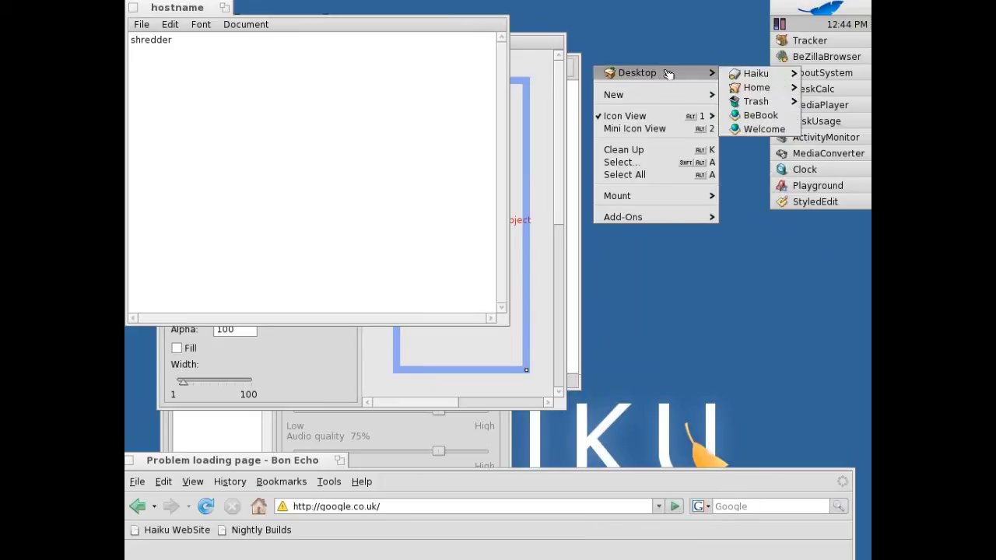
{"action": "mouse_move", "coordinate": [751, 73]}
{"action": "mouse_move", "coordinate": [621, 164]}
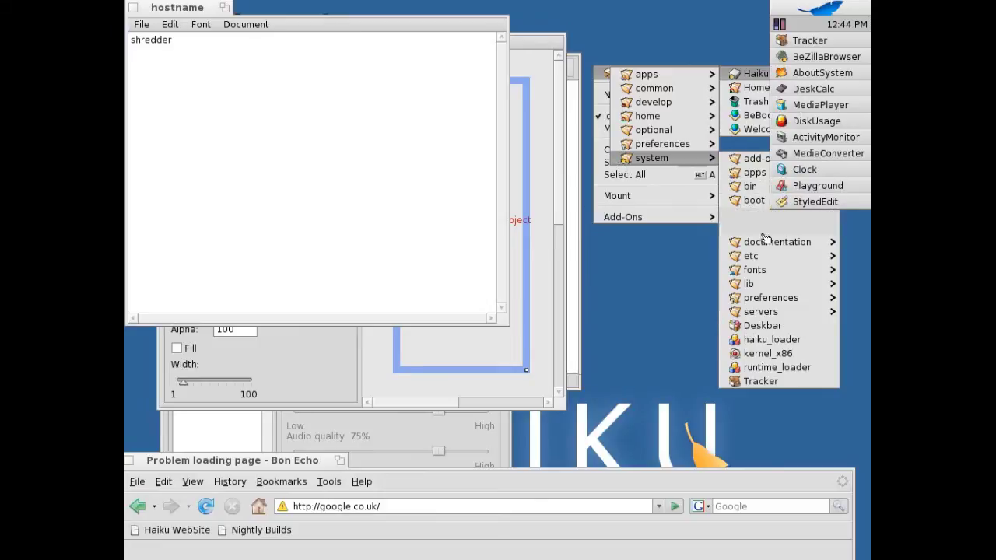
{"action": "mouse_move", "coordinate": [757, 215]}
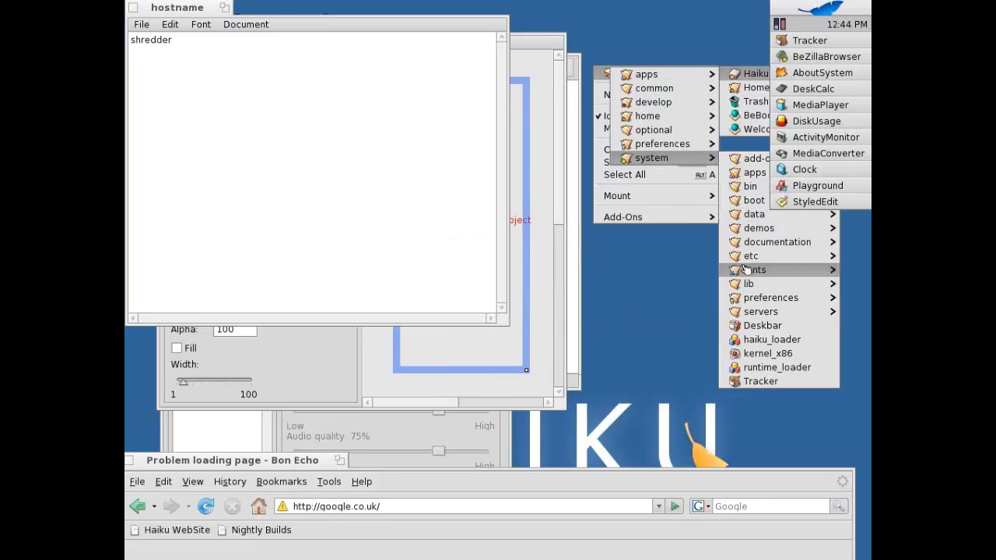
{"action": "mouse_move", "coordinate": [771, 298]}
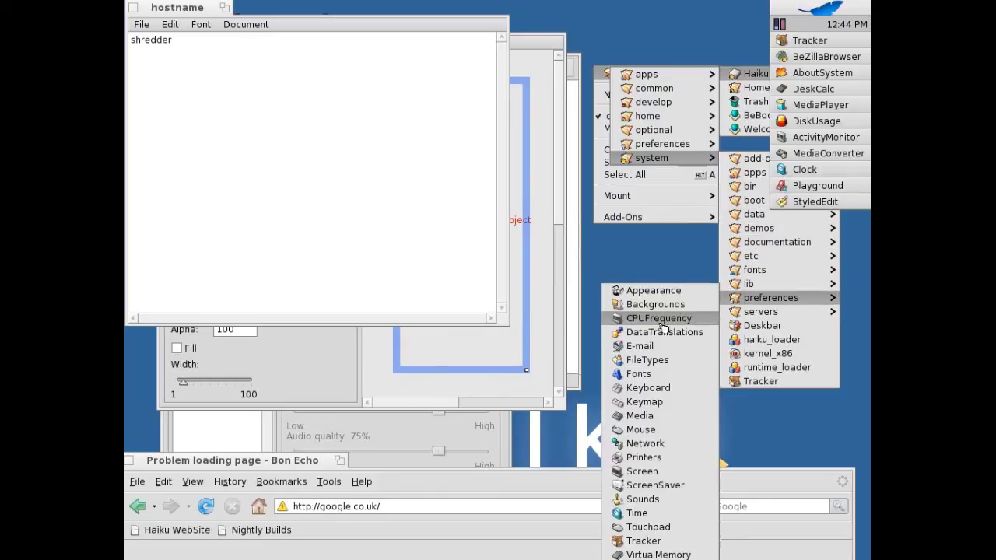
{"action": "left_click", "coordinate": [650, 485]}
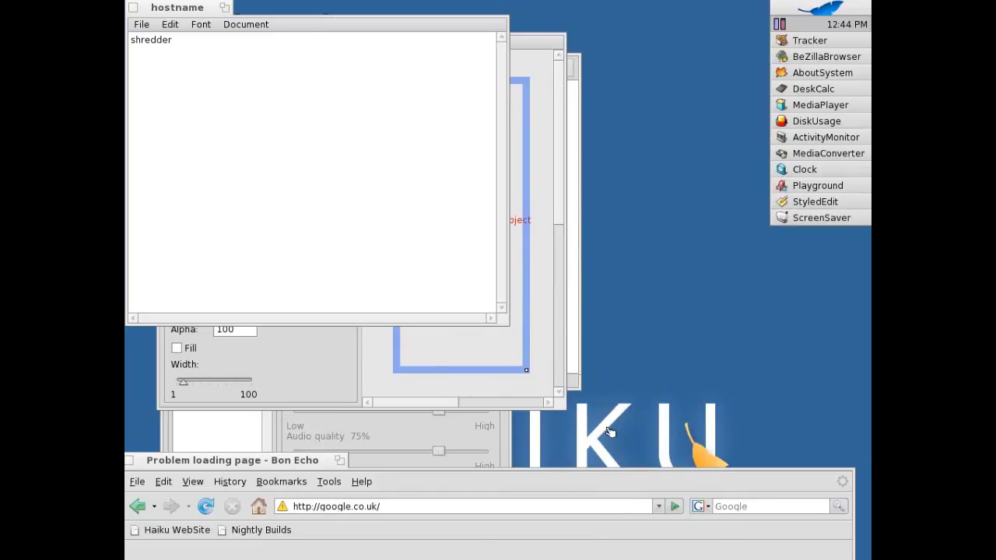
- Show the available screensaver modules, try Flurry and select the Haiku module
{"action": "left_click", "coordinate": [299, 70]}
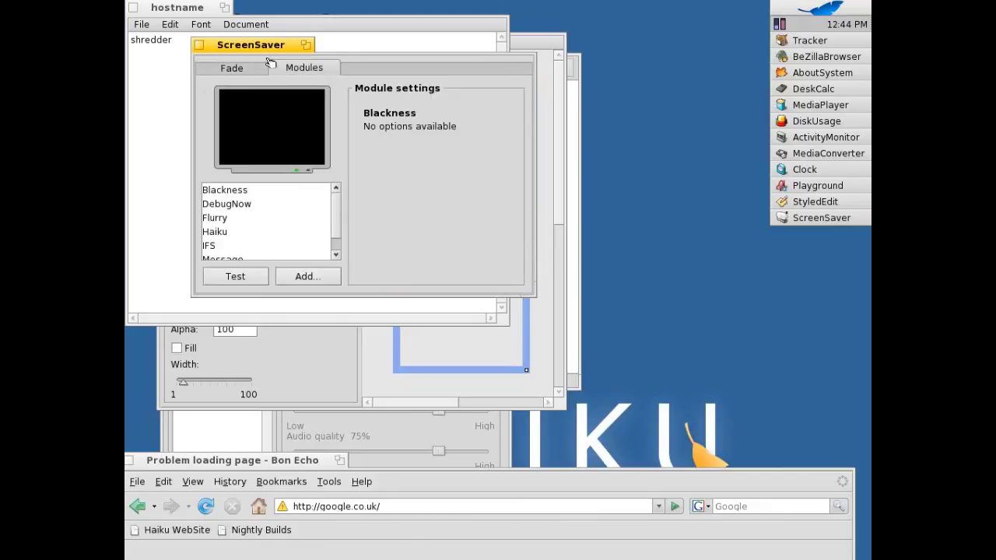
{"action": "left_click", "coordinate": [227, 218]}
{"action": "left_click", "coordinate": [233, 232]}
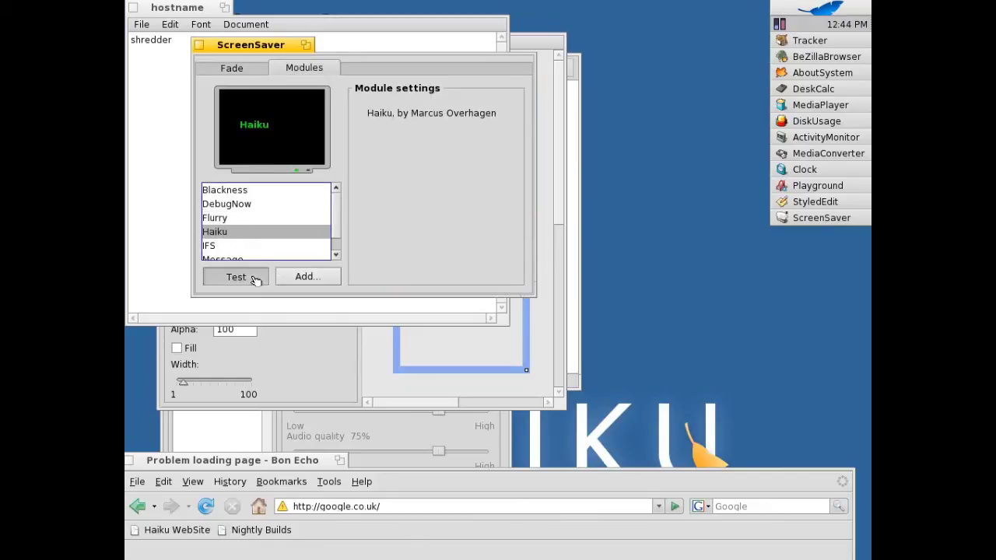